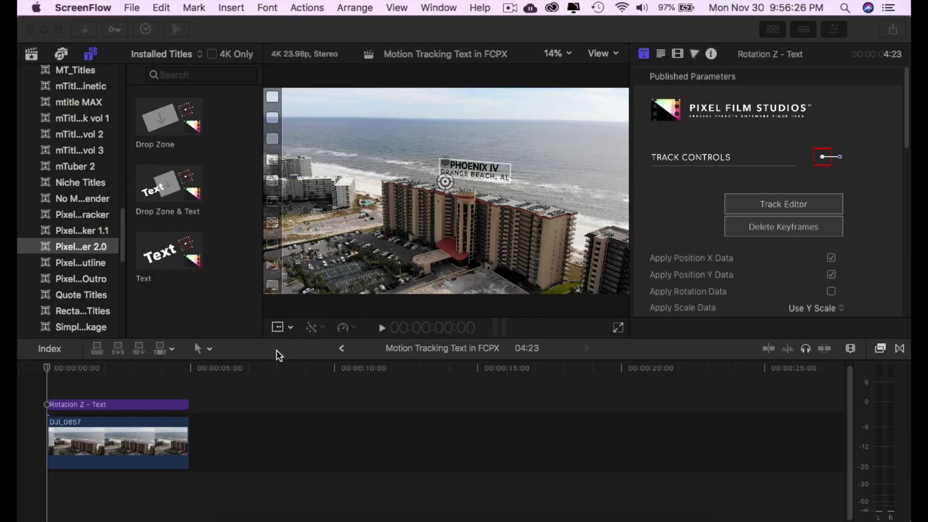
Step: Play through and scrub the existing Rotation Z - Text title to review how its text tracks the building
left_click(48, 368)
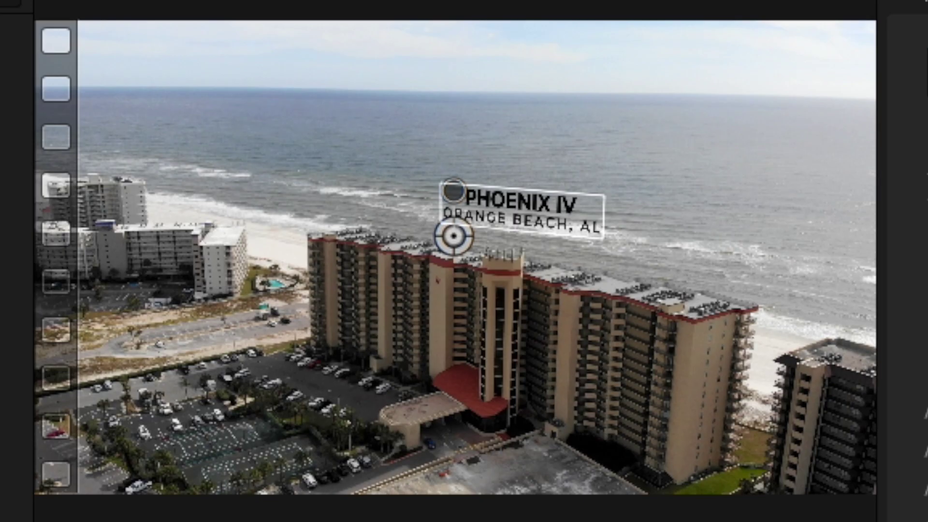
key("space")
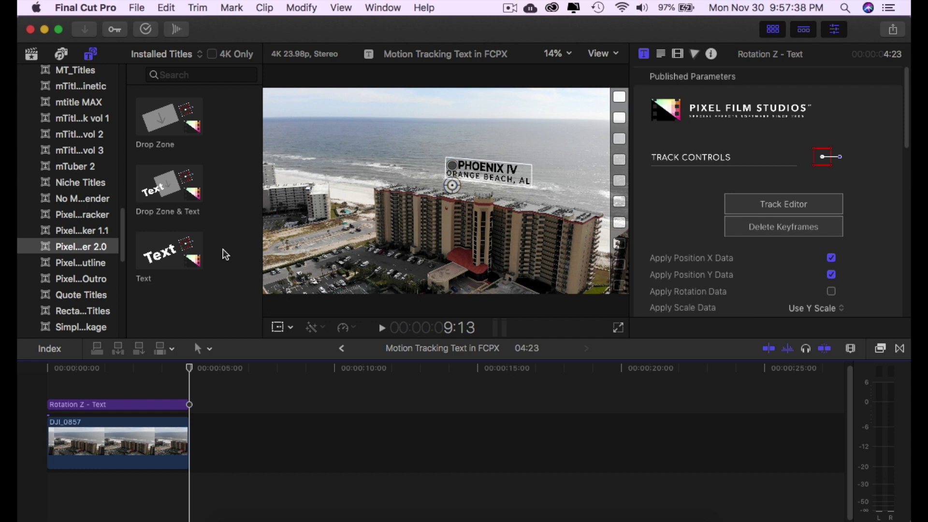
key("space")
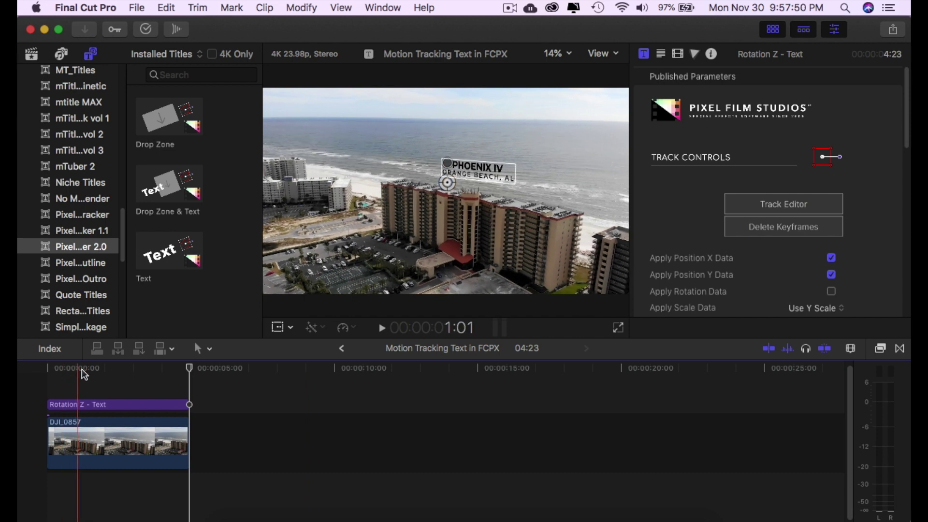
left_click(100, 370)
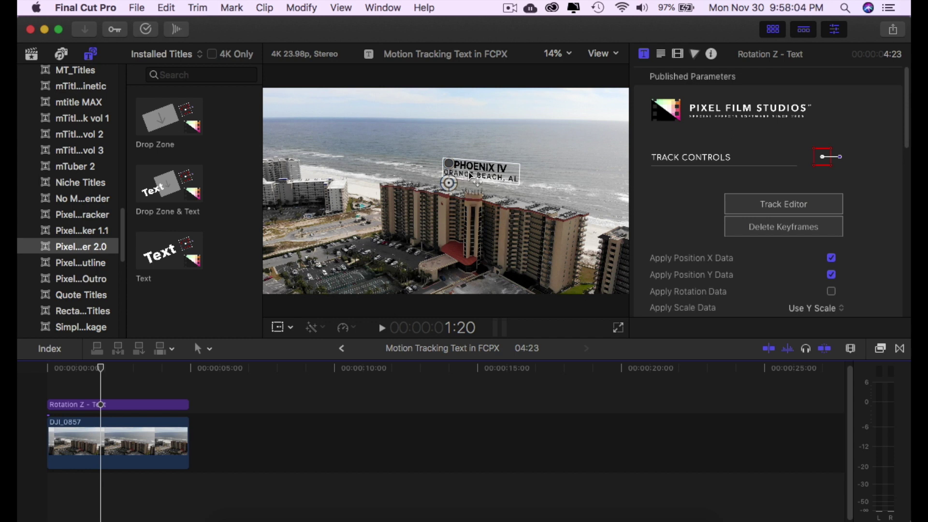
left_click_drag(68, 368, 143, 370)
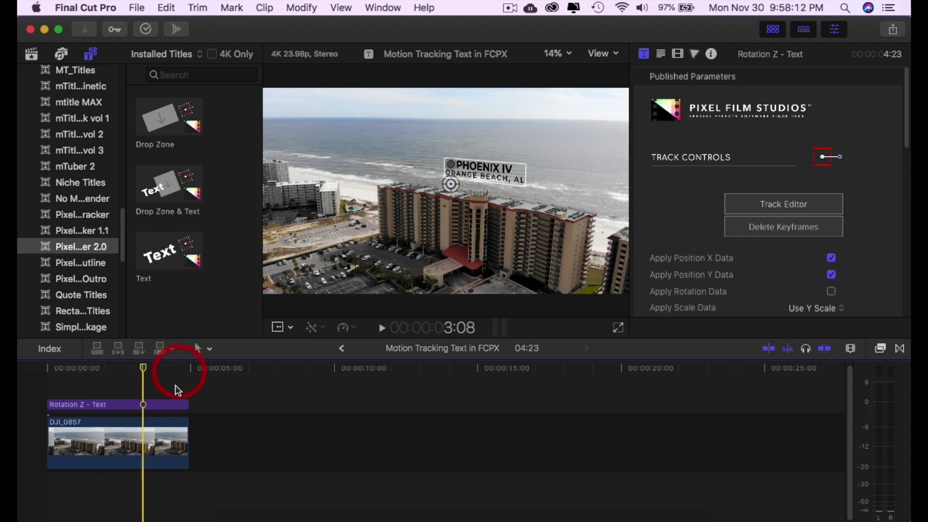
Step: Duplicate the DJI_0857 clip with its Rotation Z - Text title, placing the copy at 8:00 on the timeline
left_click(209, 426)
left_click_drag(209, 429, 152, 399)
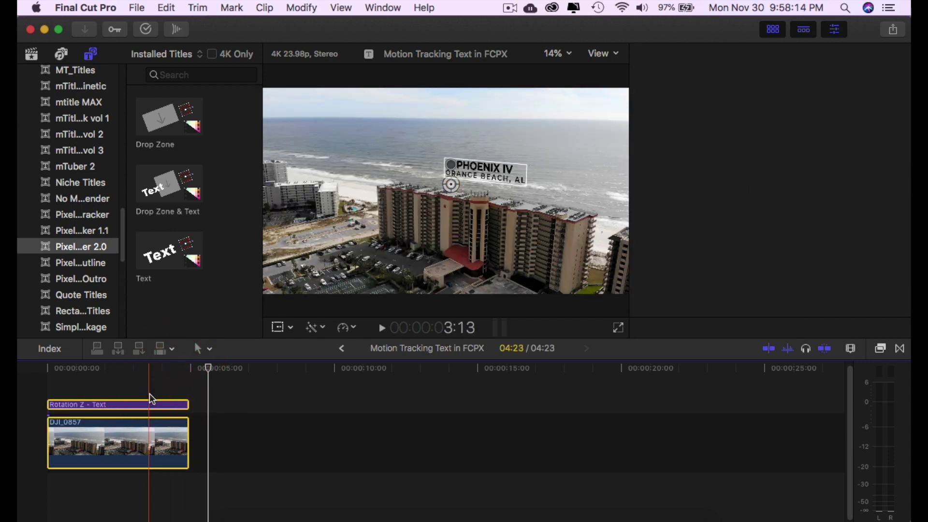
key("super+4")
key("super+c")
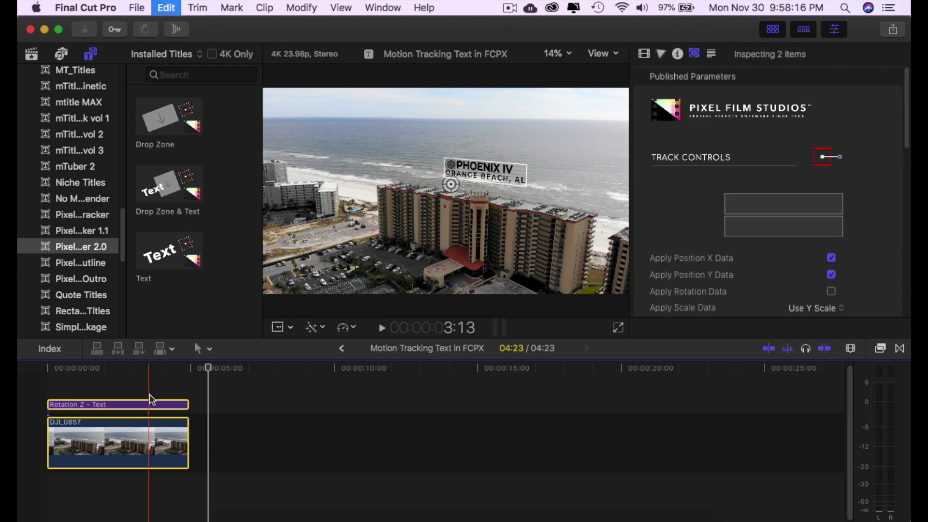
left_click_drag(225, 375, 278, 375)
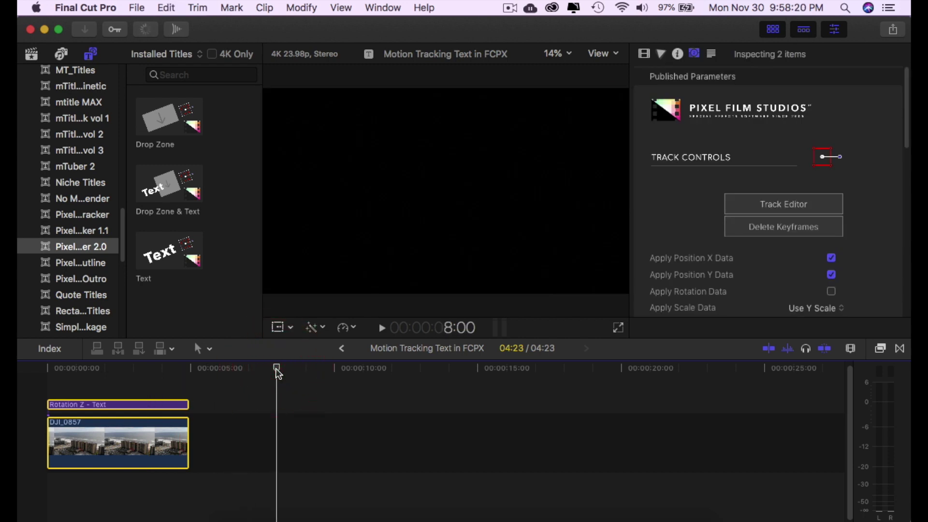
key("super+v")
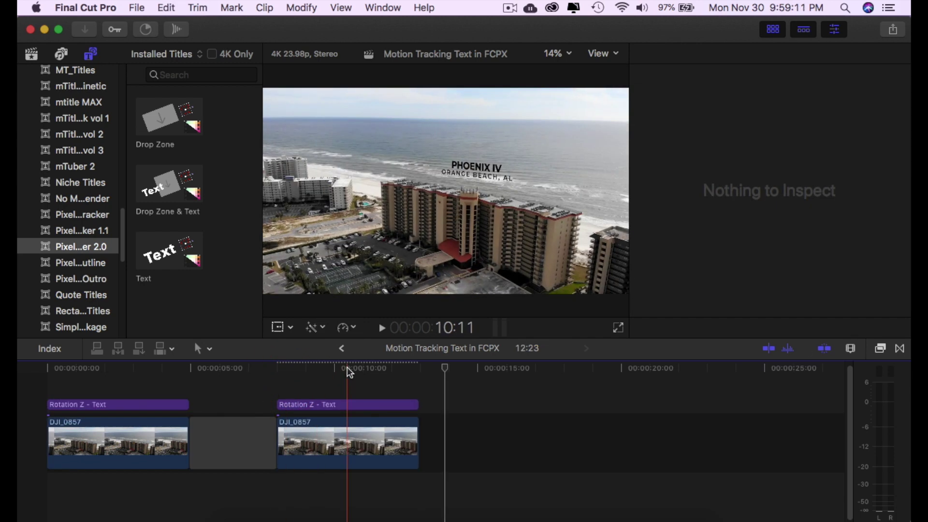
Step: Replace the copied Rotation Z - Text title above the second DJI_0857 clip with the tracker 2.0 Text title
left_click(349, 370)
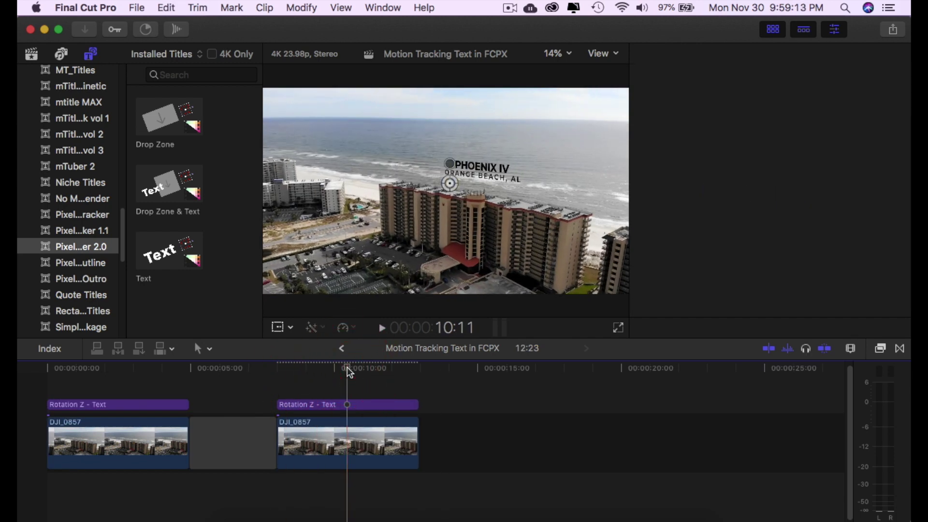
left_click(353, 409)
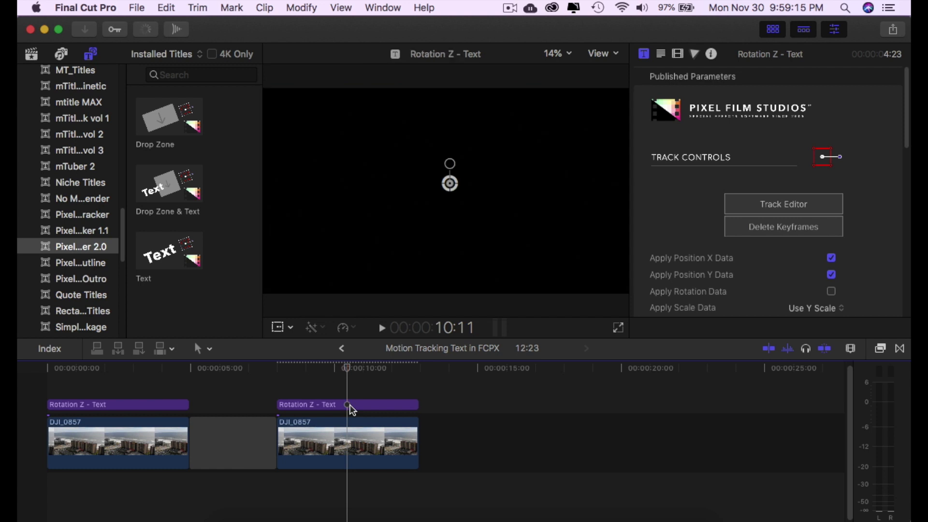
left_click(353, 409)
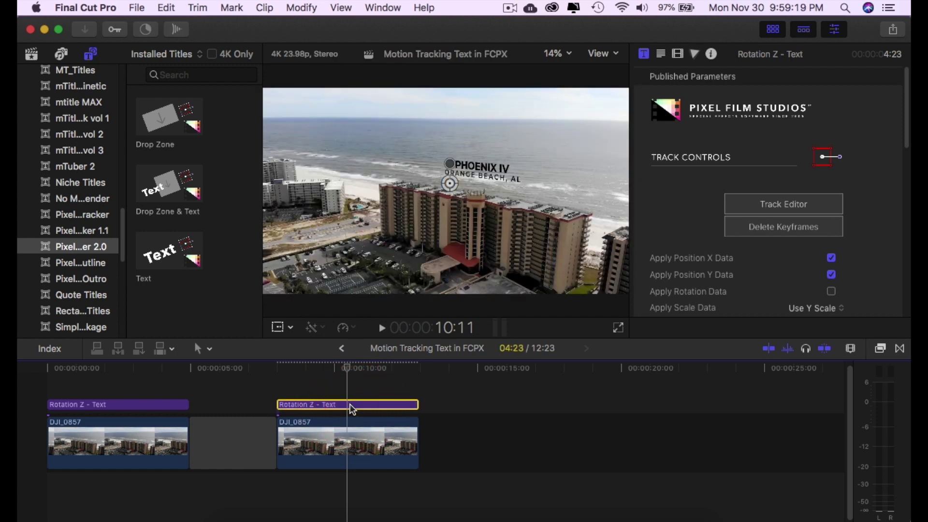
key("Delete")
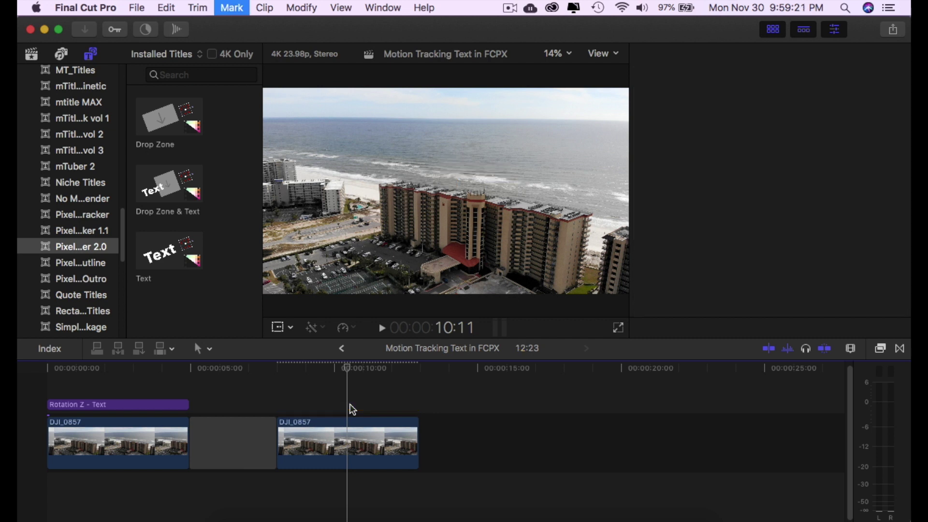
left_click(170, 256)
left_click_drag(170, 256, 278, 397)
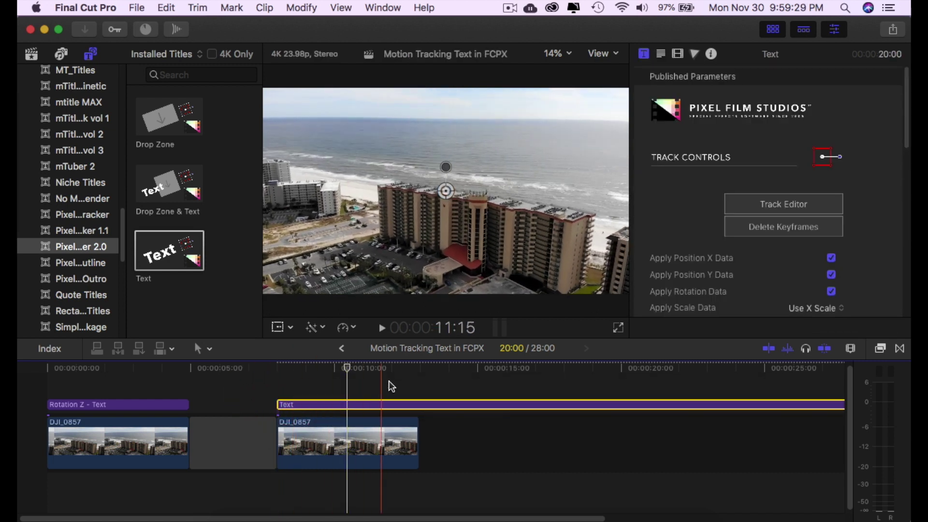
Step: Cut the new Text title at the end of the second DJI_0857 clip and delete the excess beyond it
key("r")
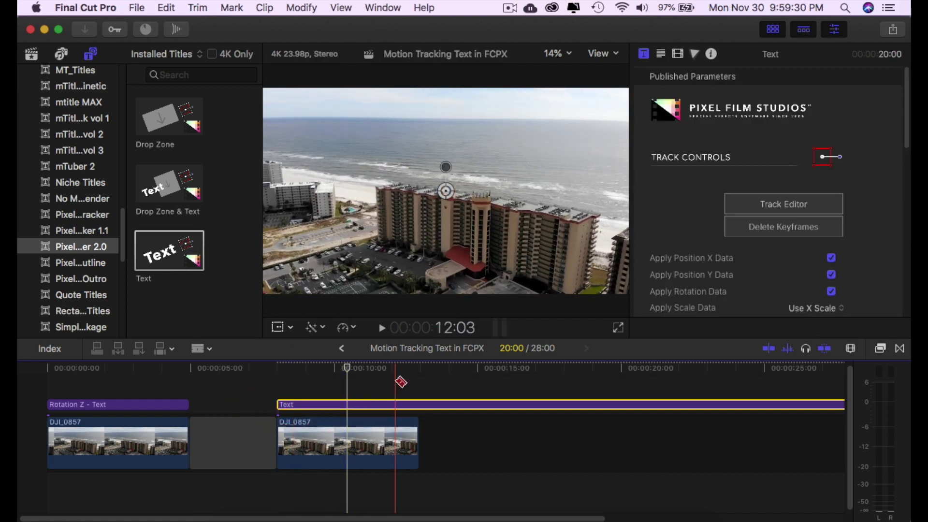
left_click(419, 404)
key("a")
left_click(440, 430)
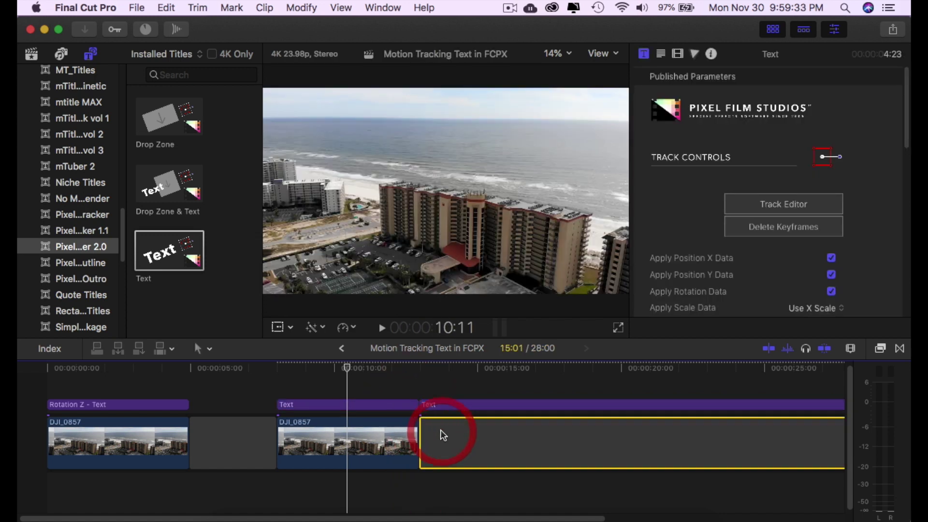
key("Delete")
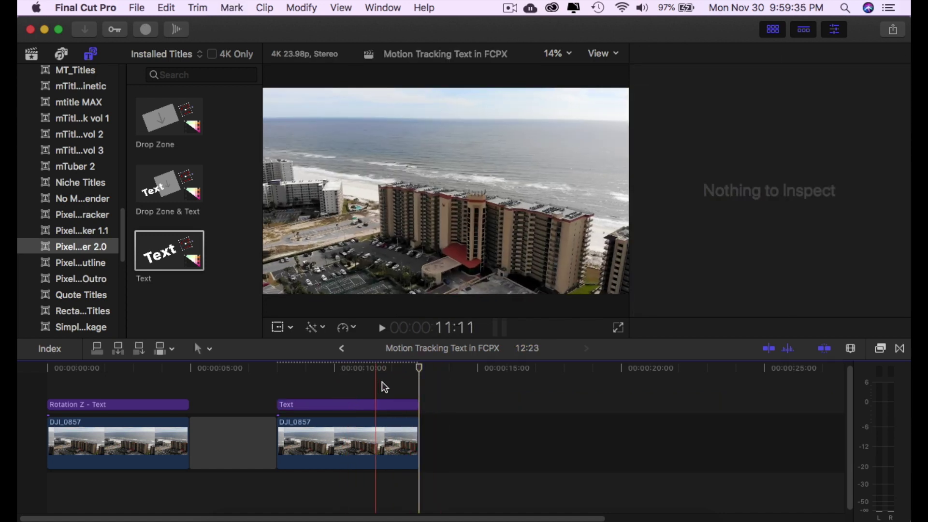
Step: Open the Track Editor for the new Text title and place the tracking shape on the red roof edge at the last frame
left_click(327, 405)
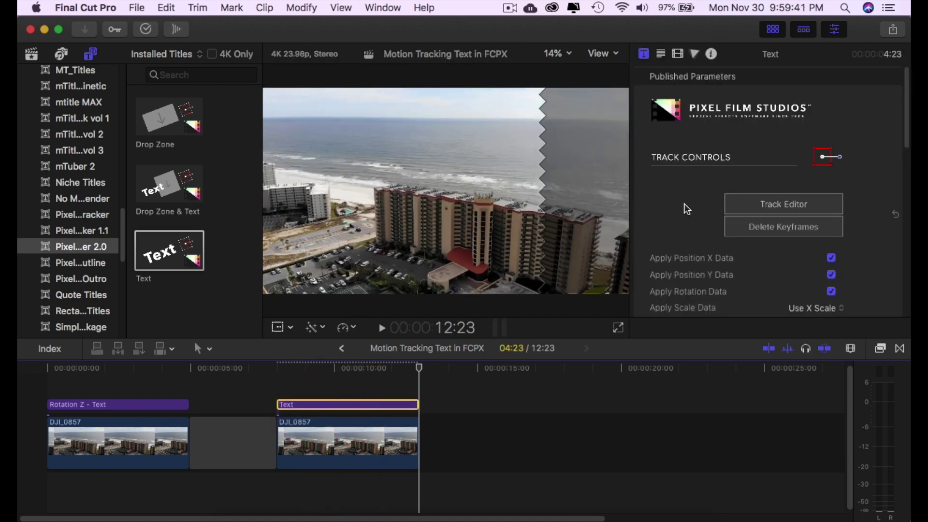
left_click(778, 210)
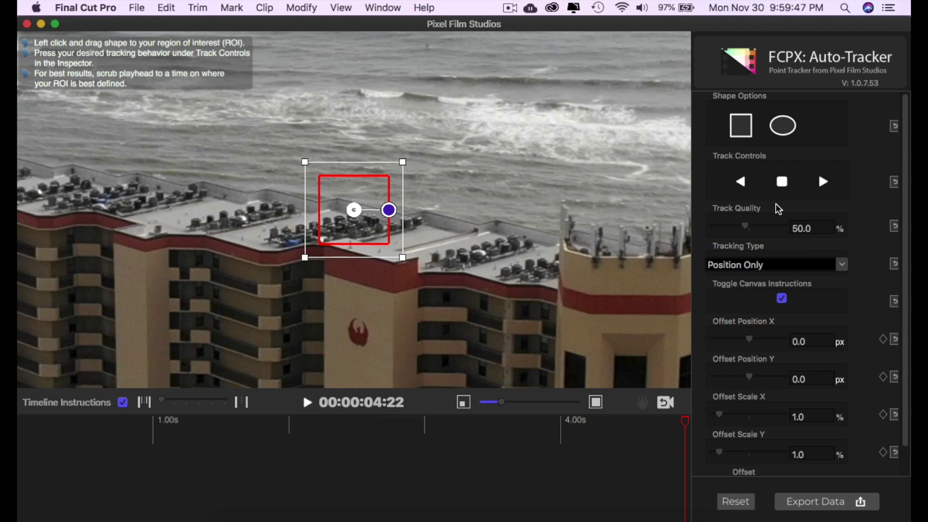
left_click_drag(353, 213, 343, 260)
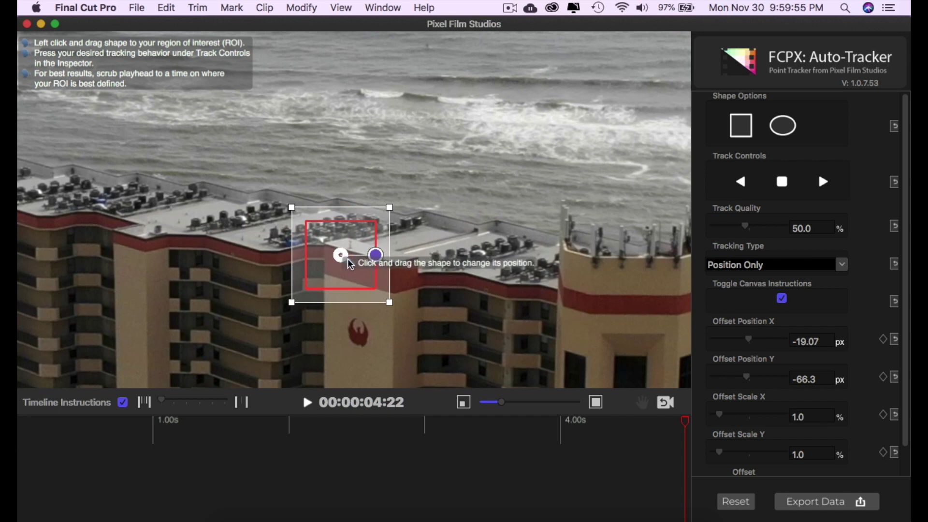
left_click(680, 425)
left_click_drag(688, 426, 691, 427)
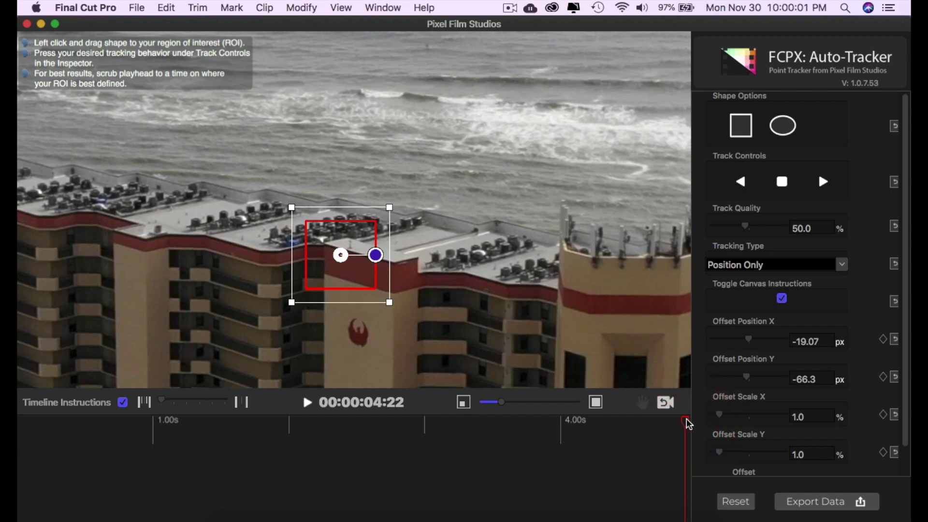
Step: Widen the tracking shape to about 2.35 by 1.17 scale and center it on the recessed balconies, at about -153.52, -88.57 px
left_click_drag(293, 303, 224, 314)
left_click_drag(342, 254, 265, 261)
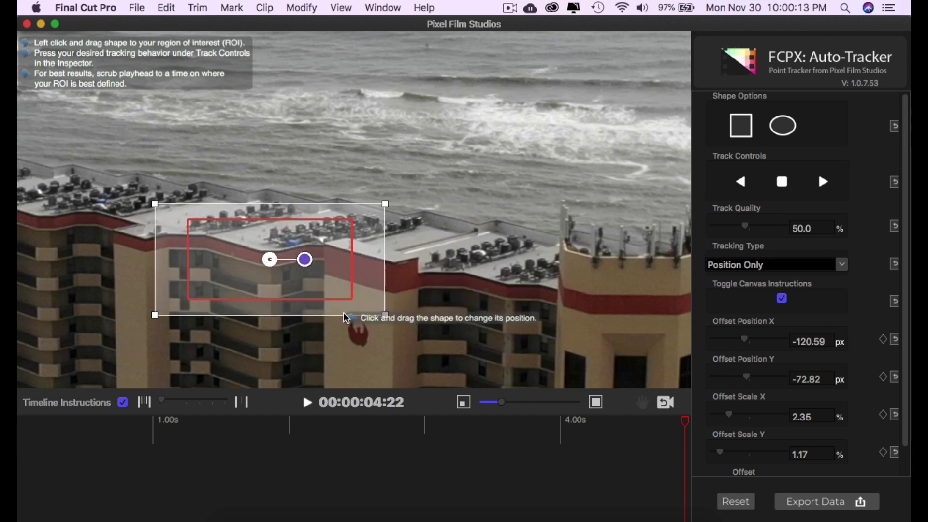
left_click_drag(270, 263, 252, 269)
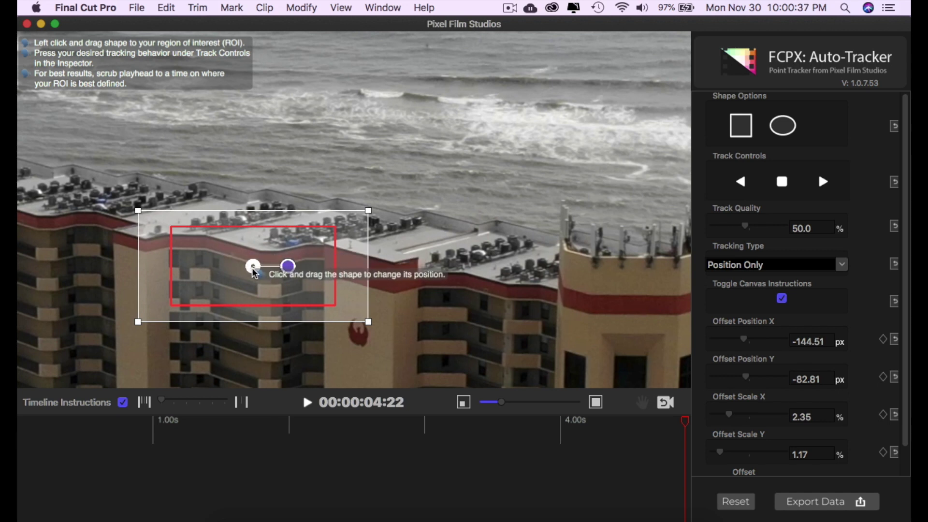
left_click_drag(252, 267, 247, 270)
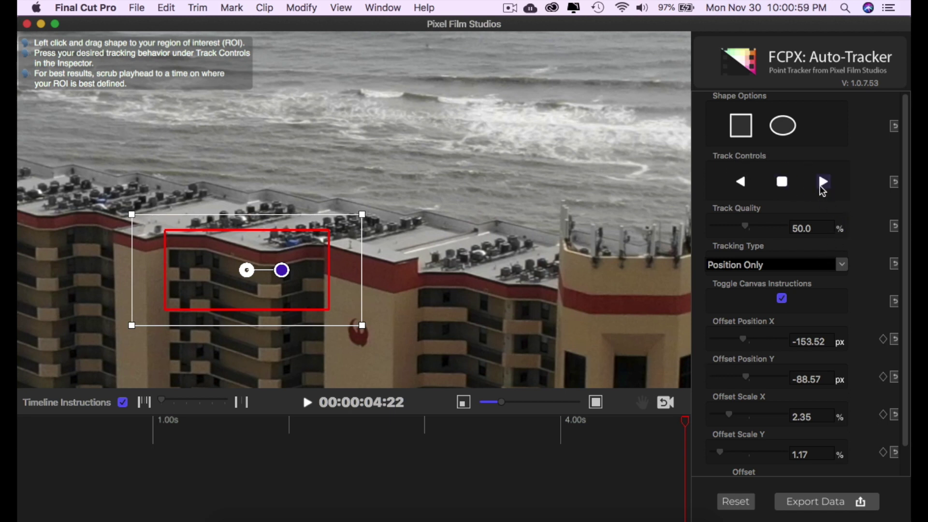
Step: Set the tracking type to Position + Scale + Rotation
left_click(744, 181)
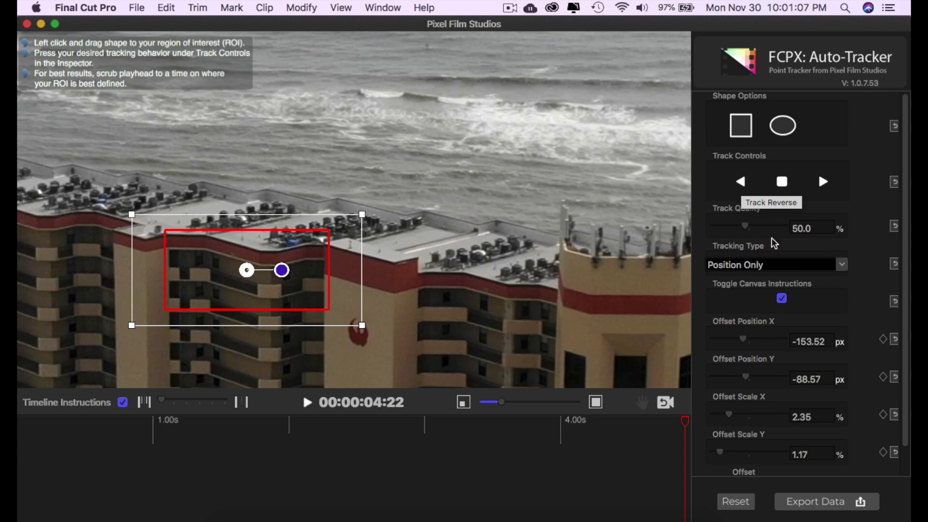
left_click(843, 266)
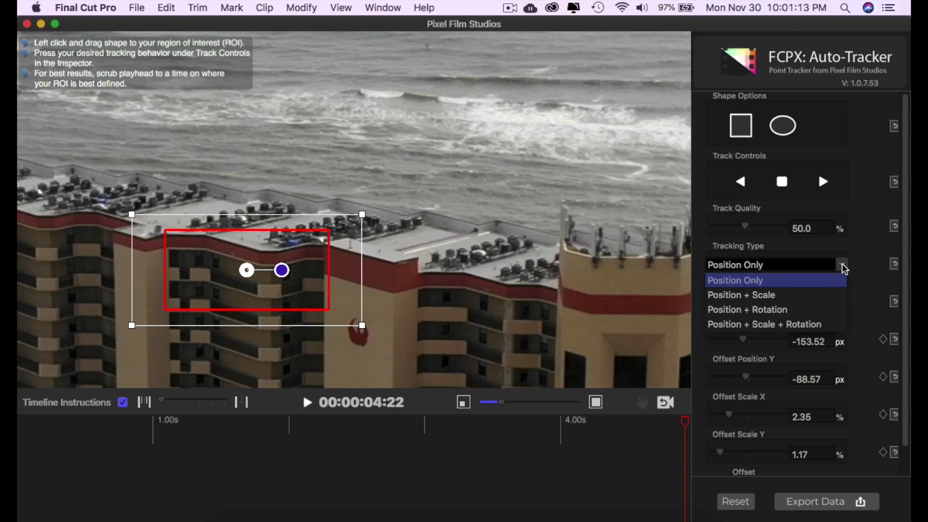
left_click(762, 328)
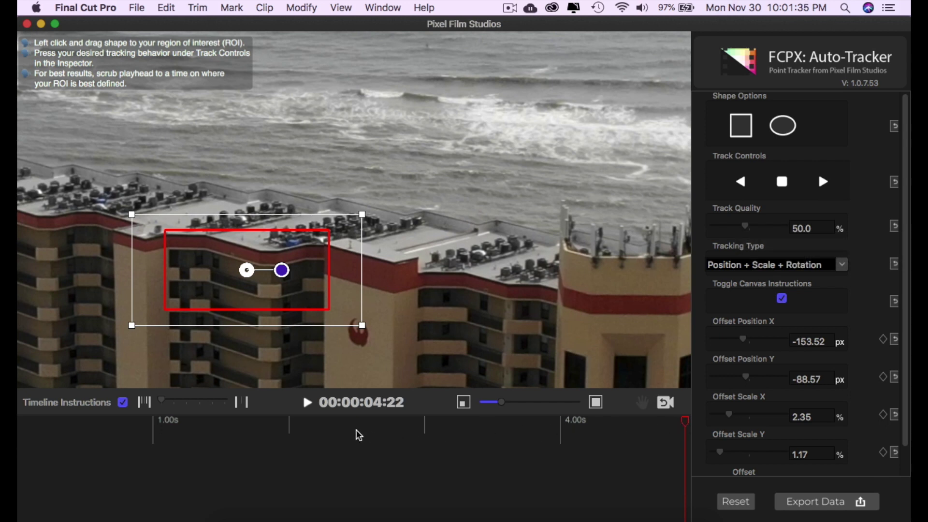
Step: Scrub the tracking timeline to about 2:14 to check the shape against the building, and return to the last frame at 4:22
left_click(743, 185)
left_click(340, 423)
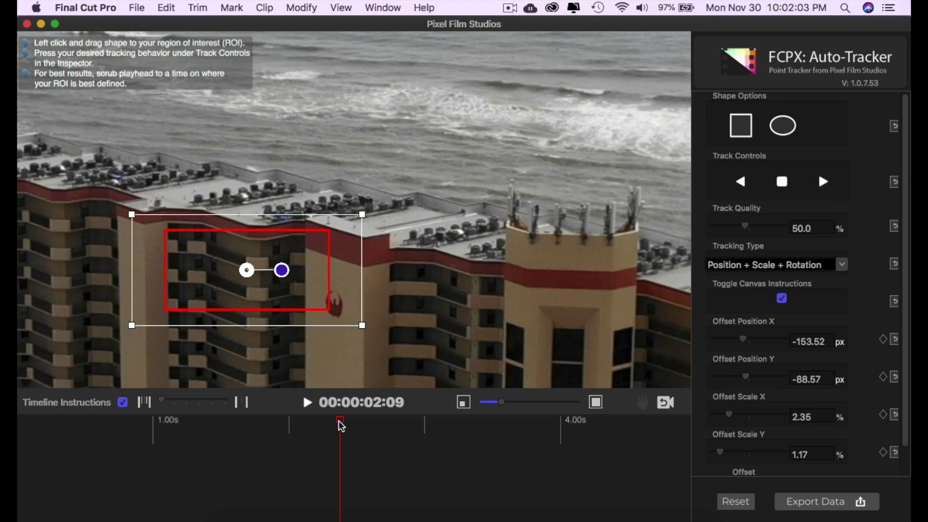
left_click(374, 426)
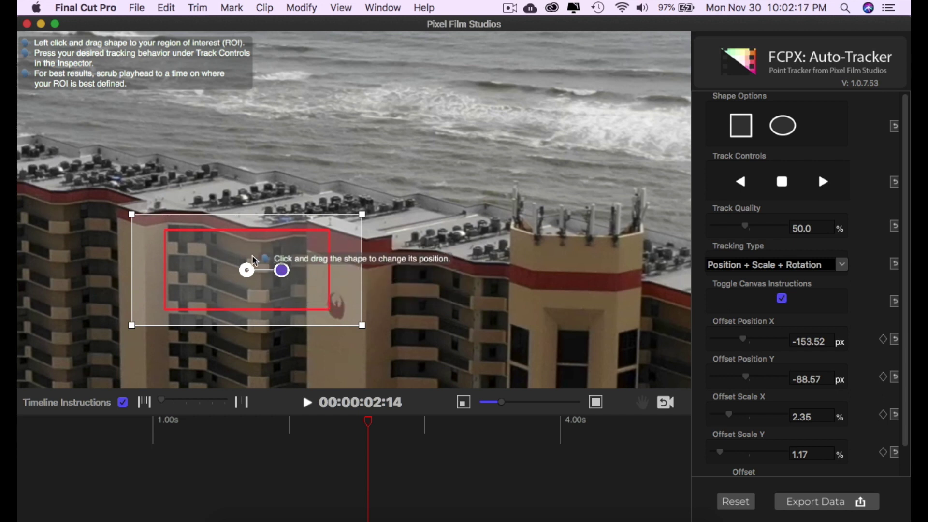
left_click(684, 422)
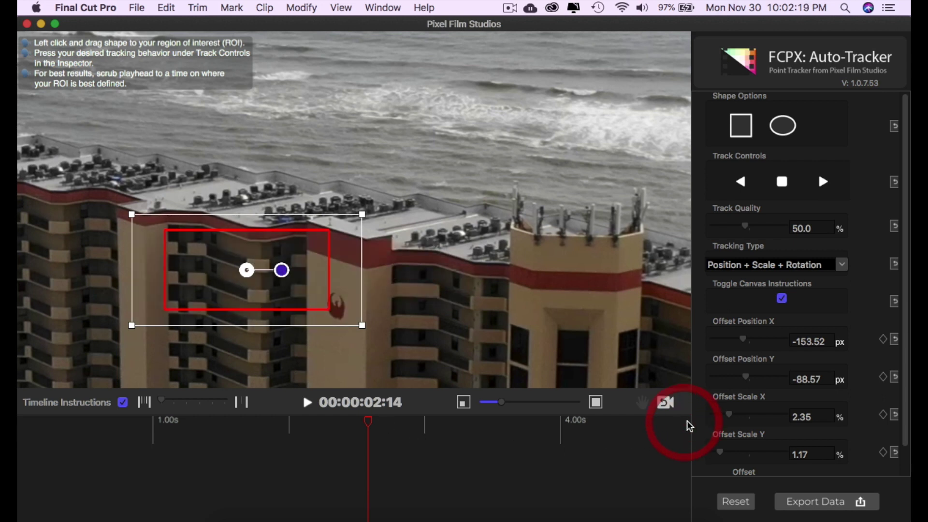
left_click(686, 422)
left_click(685, 424)
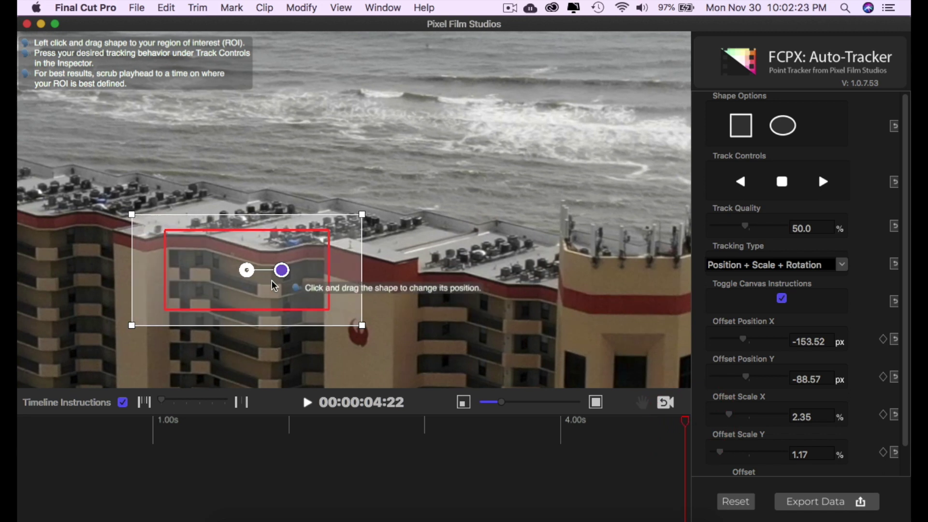
Step: Track the selected region in reverse from the last frame and export the tracking data to the title
left_click(741, 183)
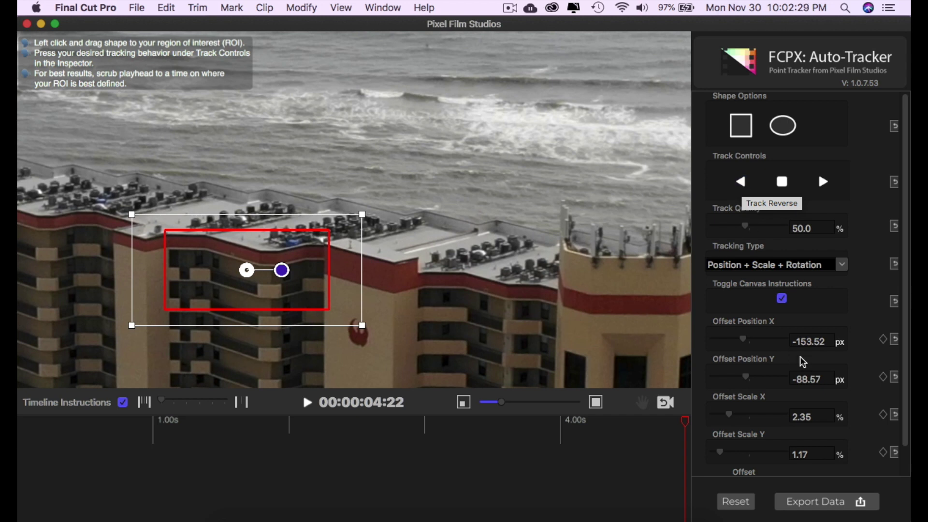
scroll(875, 323, "down", 2)
scroll(865, 314, "up", 2)
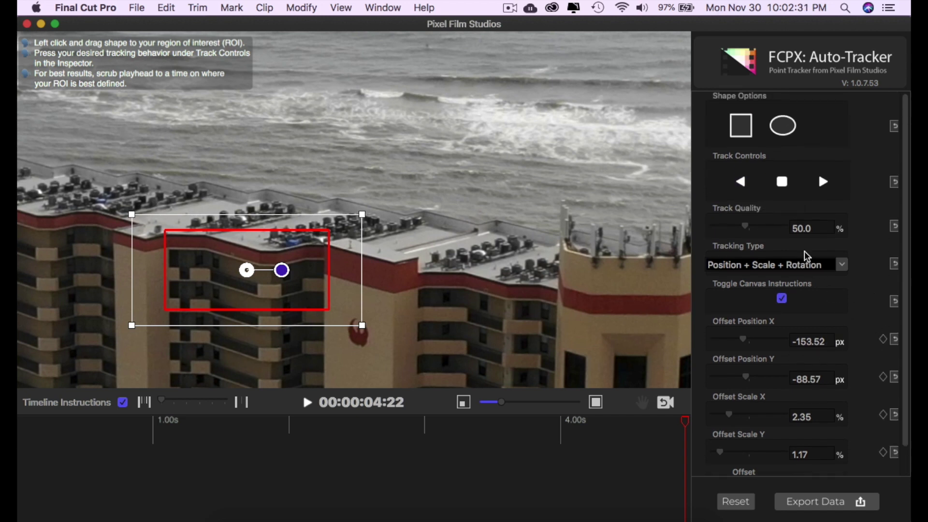
left_click(742, 184)
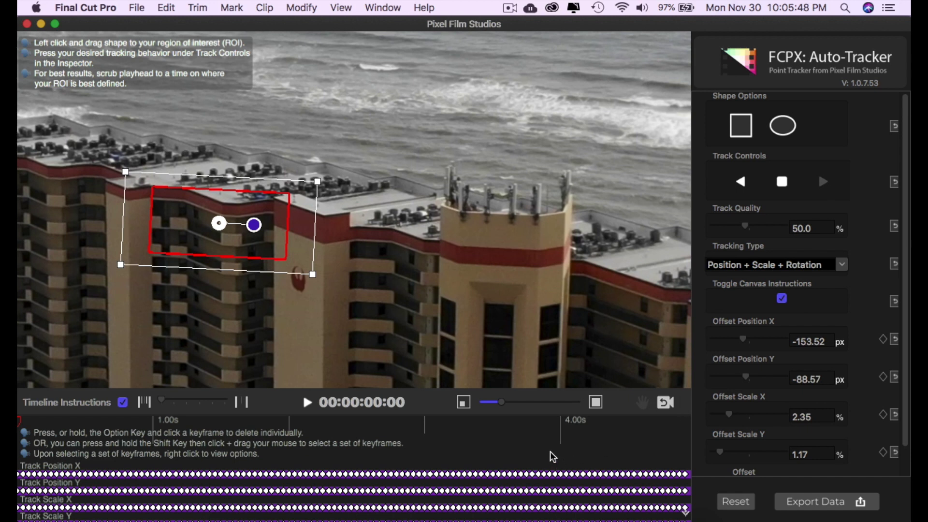
left_click(828, 507)
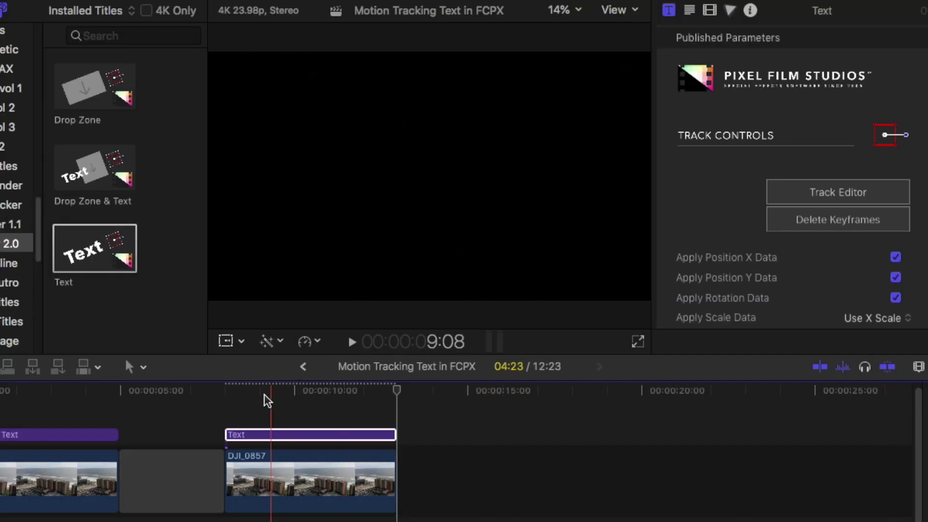
Step: Move to about 12:05 in the second clip and turn on the tracked title's text
left_click_drag(237, 394, 375, 401)
scroll(723, 266, "down", 3)
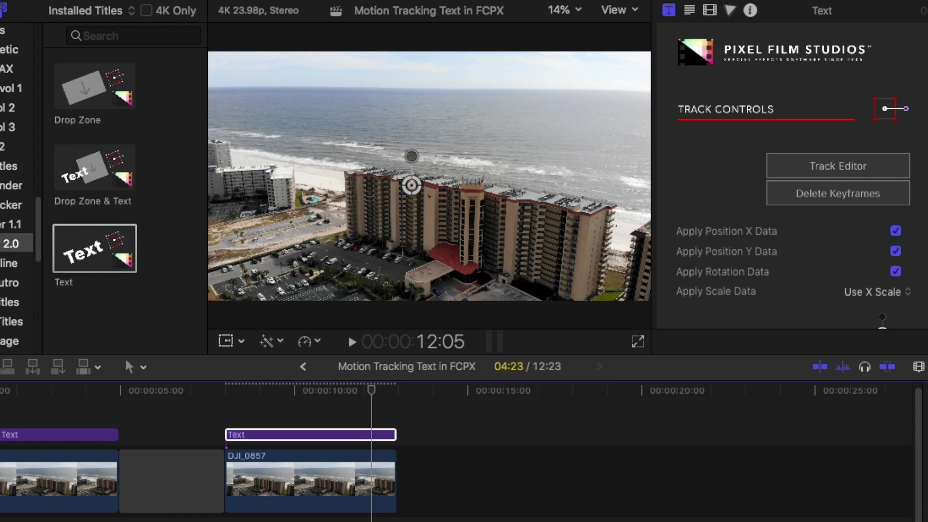
scroll(793, 193, "down", 2)
scroll(793, 193, "down", 6)
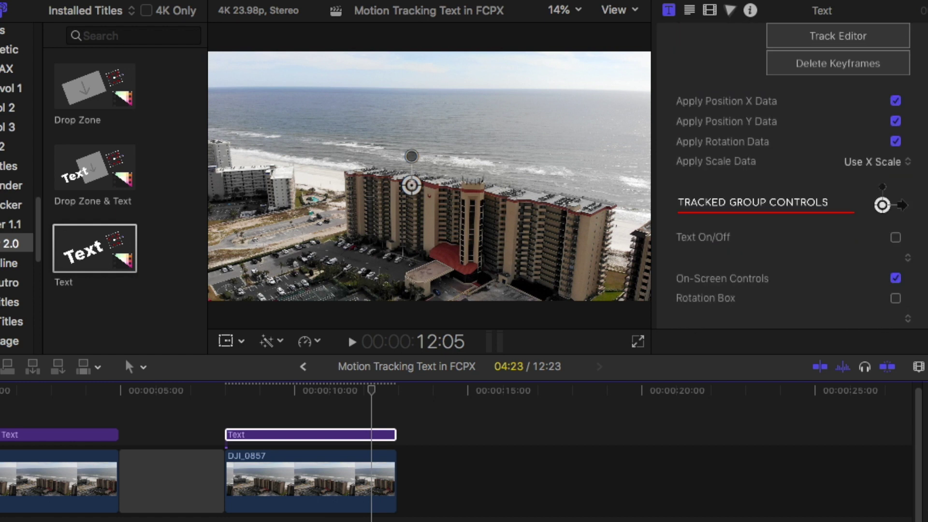
left_click(895, 207)
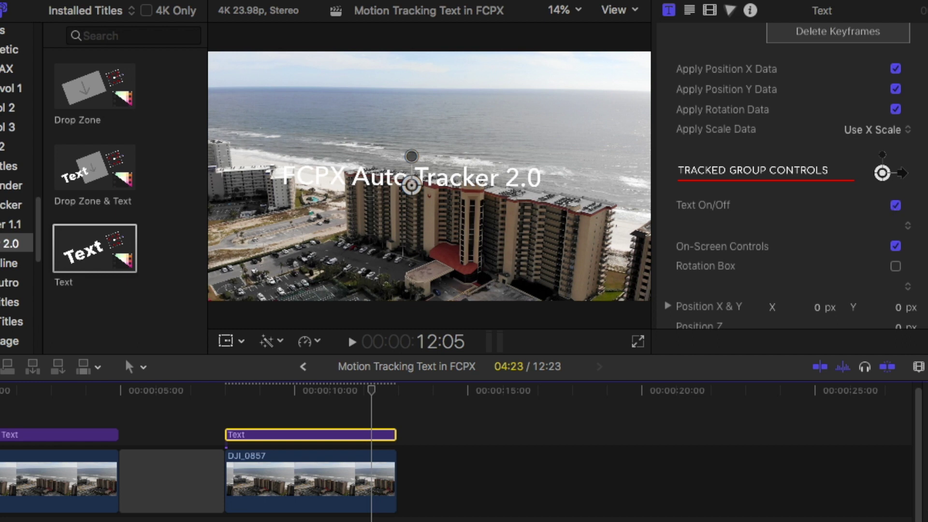
Step: Replace the tracked title's default text with "PHOENIX IV"
scroll(793, 174, "down", 4)
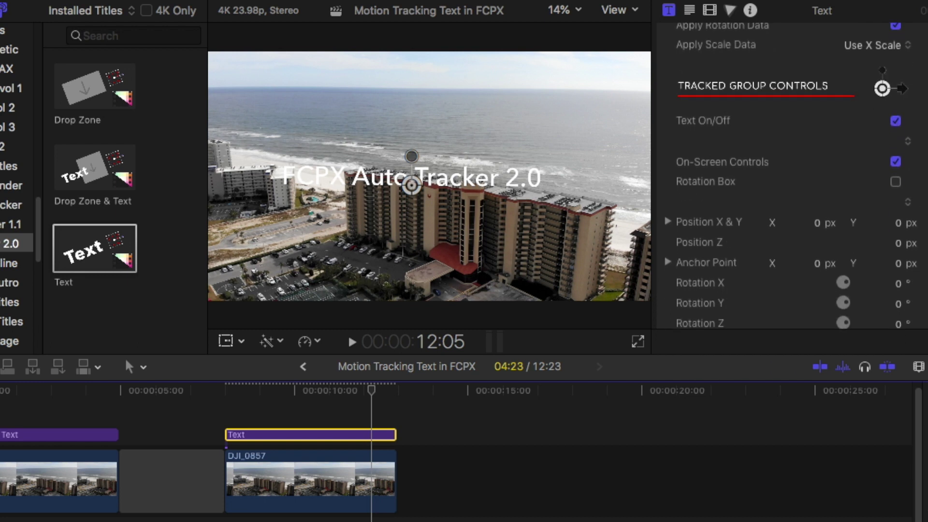
scroll(793, 174, "down", 12)
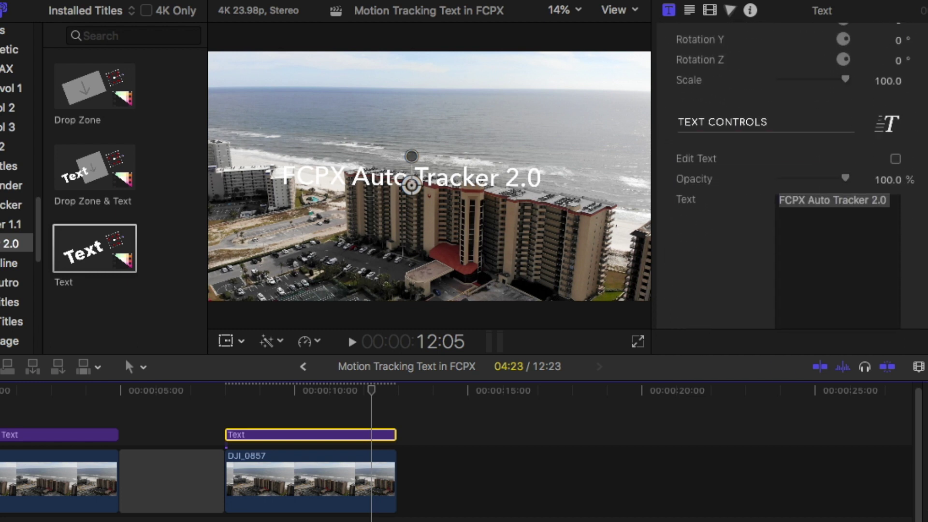
scroll(865, 213, "down", 1)
left_click(865, 213)
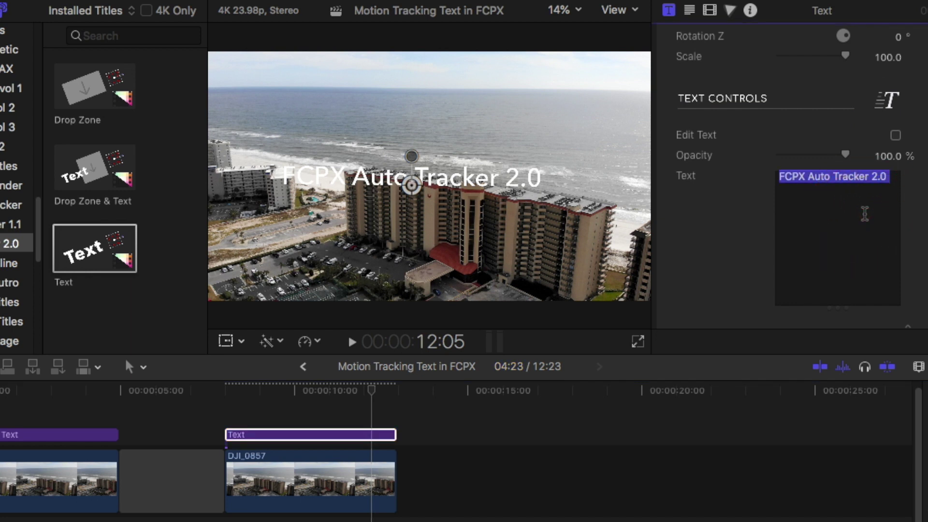
type("PHONEIX")
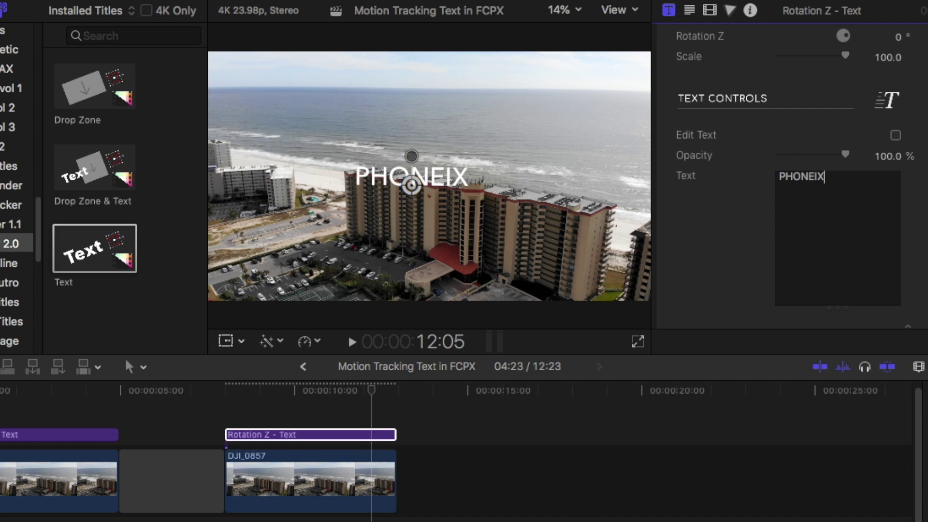
key("BackSpace")
key("BackSpace")
key("BackSpace")
type("I")
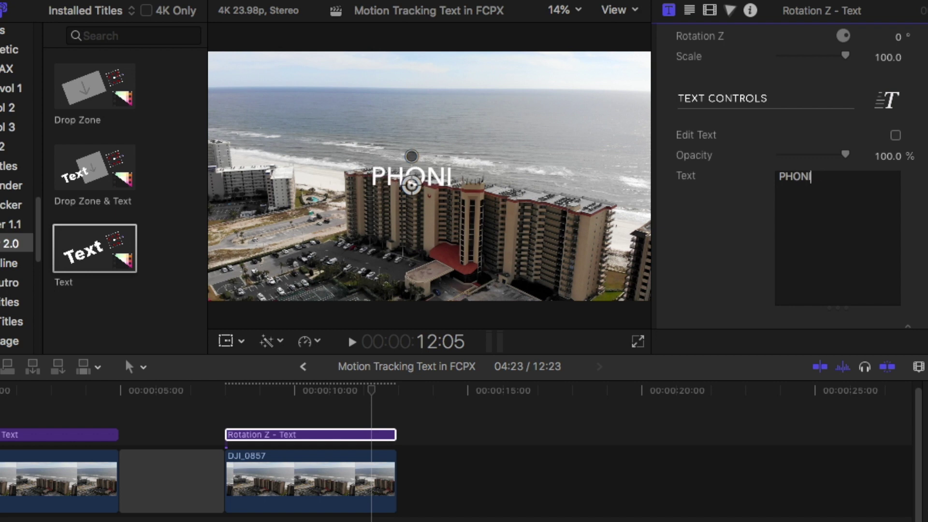
key("BackSpace")
key("BackSpace")
type("ENIX I")
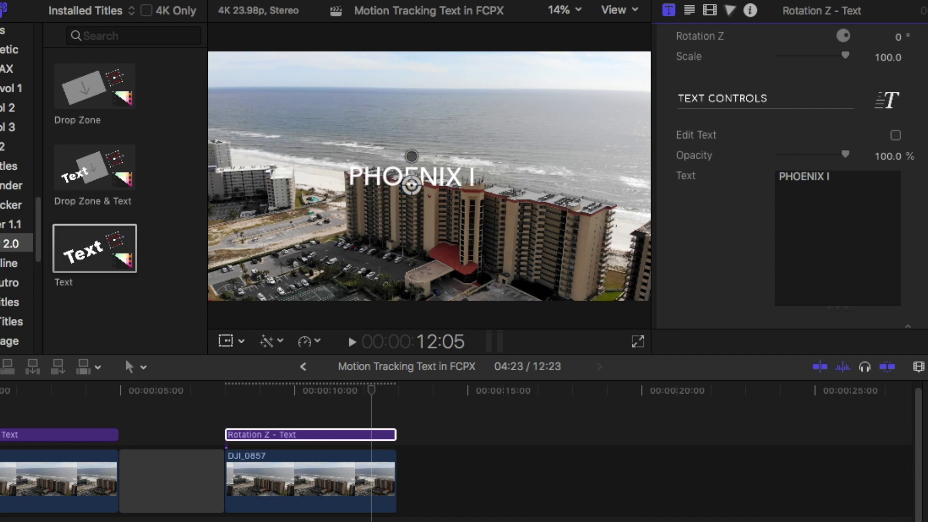
key("BackSpace")
type("IV")
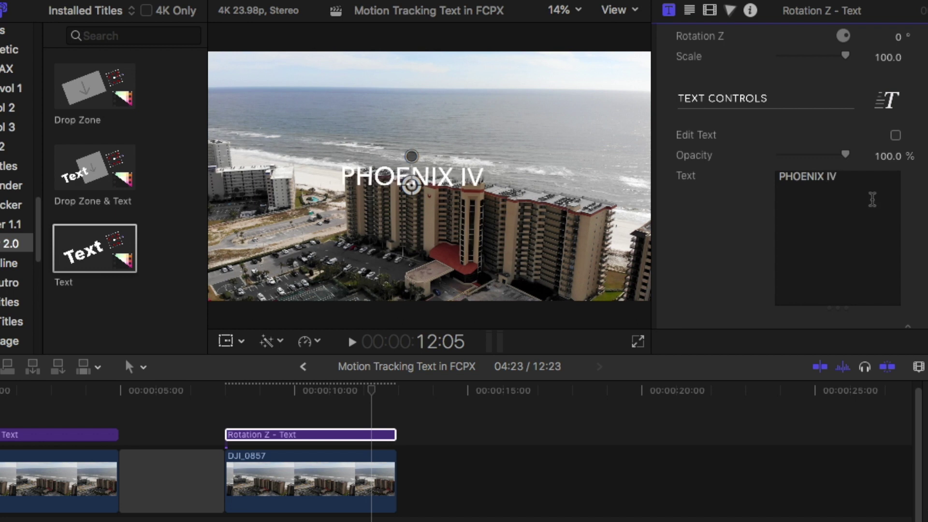
Step: Add a second line reading "Orange Beach, AL" to the title text
key("Return")
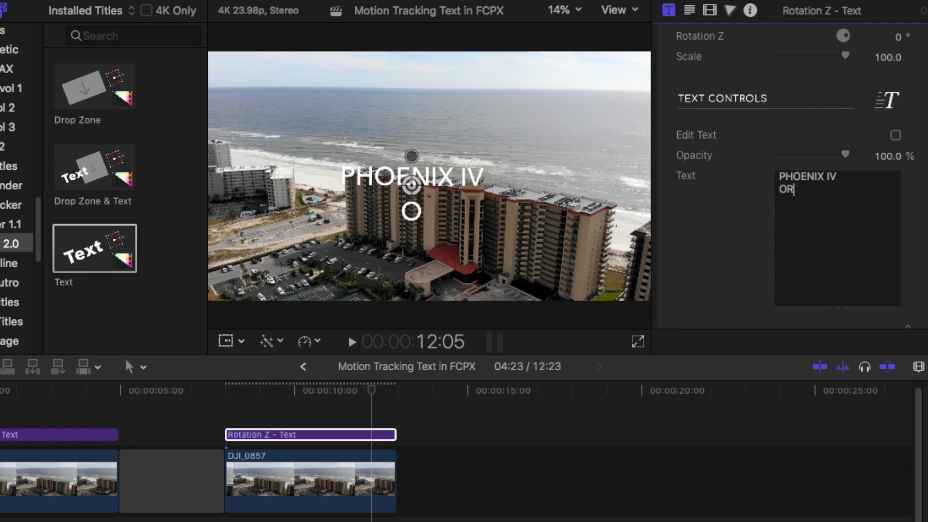
type("R")
key("BackSpace")
type("ran")
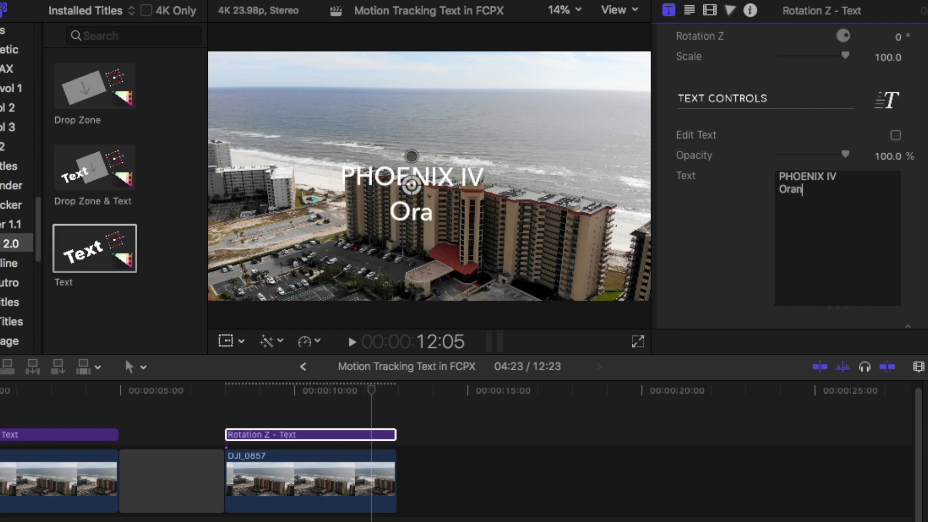
type("ge Beach, AL")
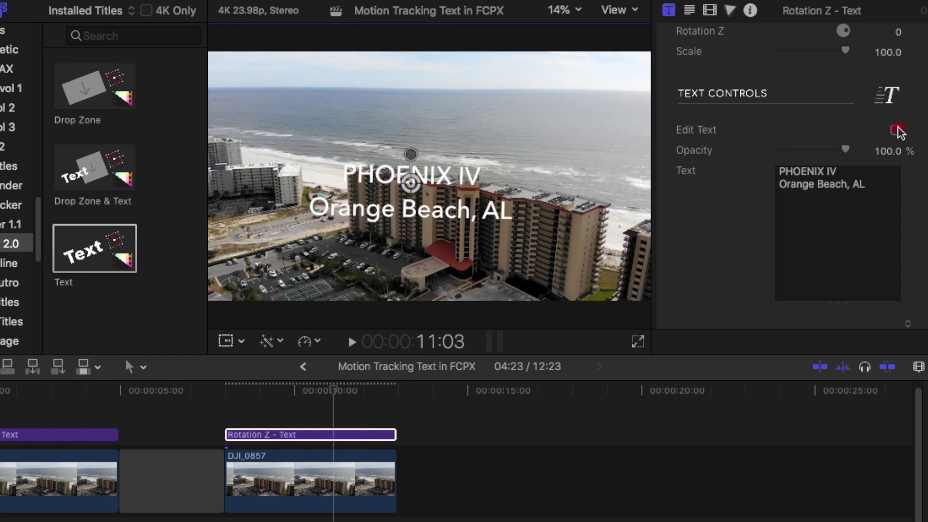
Step: Enable Edit Text for the title and set the font of both lines to Montserrat
left_click(895, 130)
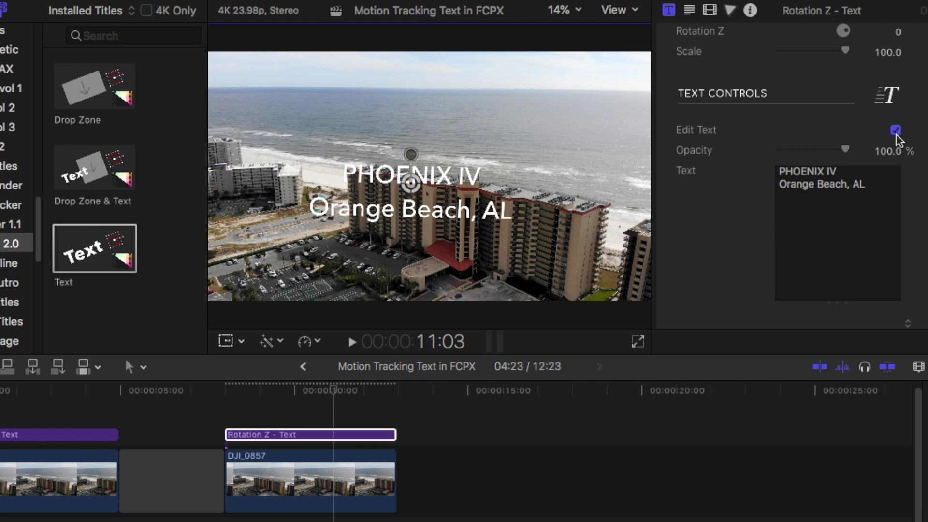
left_click(457, 183)
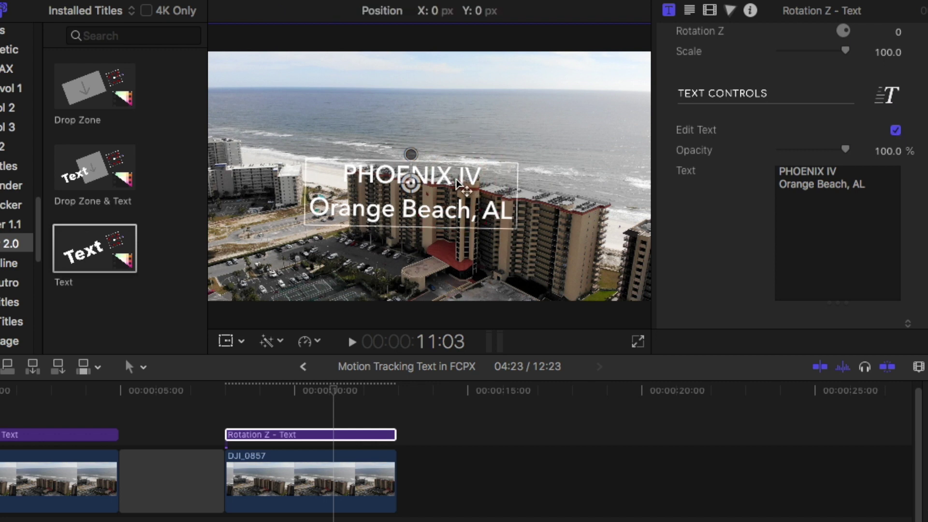
double_click(459, 183)
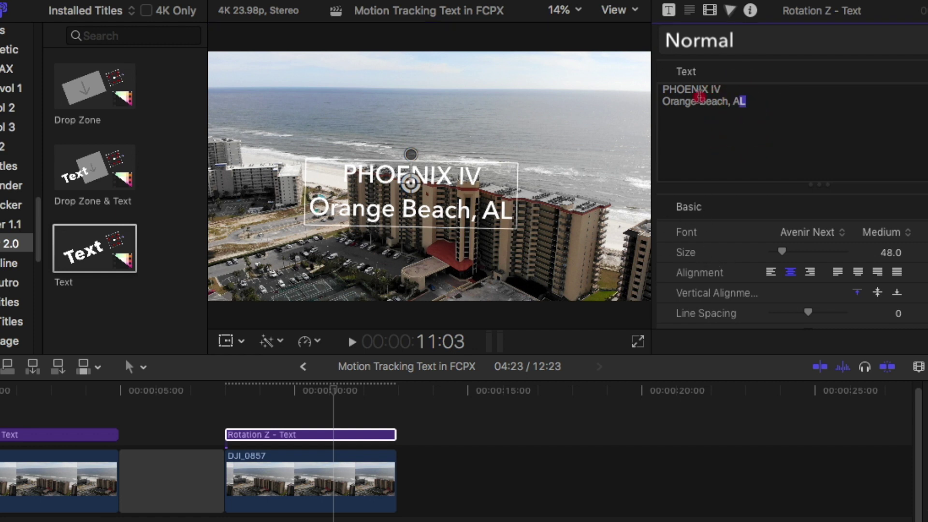
triple_click(725, 97)
left_click(819, 232)
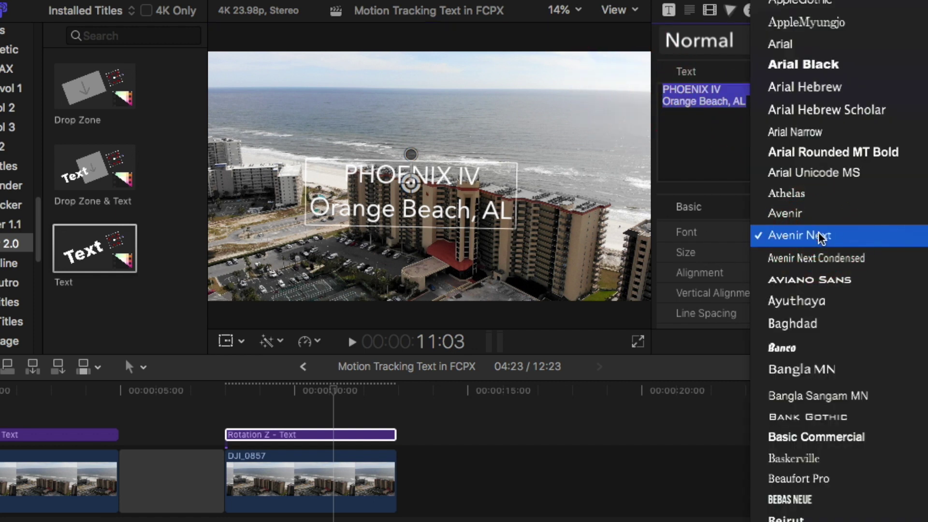
scroll(819, 232, "down", 20)
scroll(813, 321, "down", 5)
left_click(810, 491)
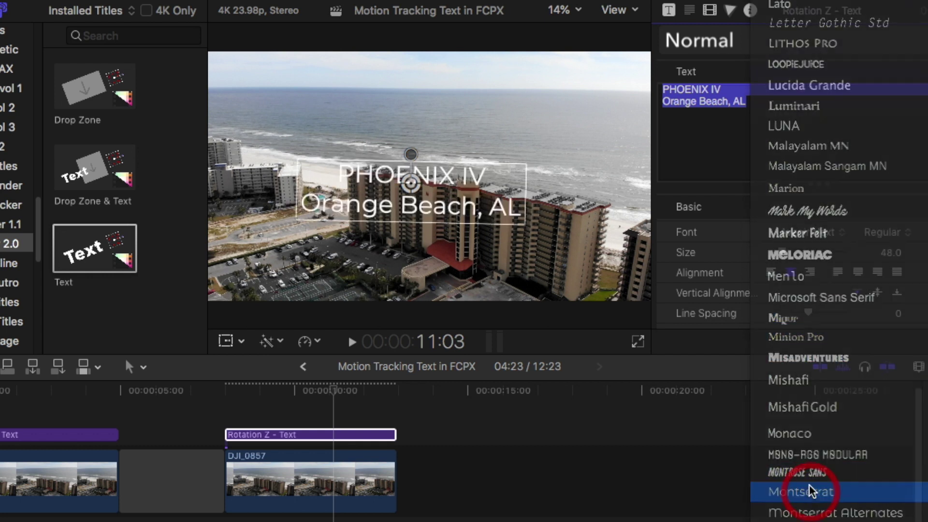
Step: Set the PHOENIX IV line to ExtraBold and the Orange Beach, AL line to Bold
left_click(741, 108)
left_click_drag(721, 89, 643, 82)
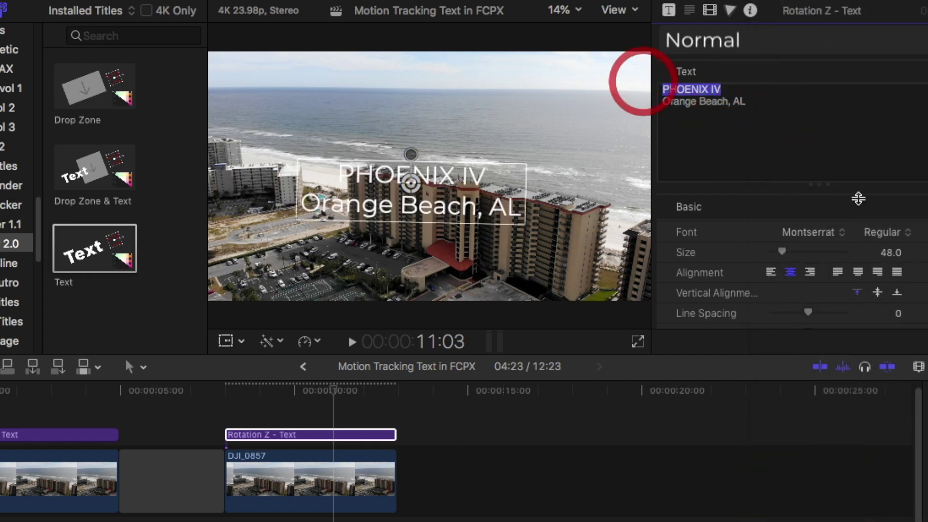
left_click(888, 232)
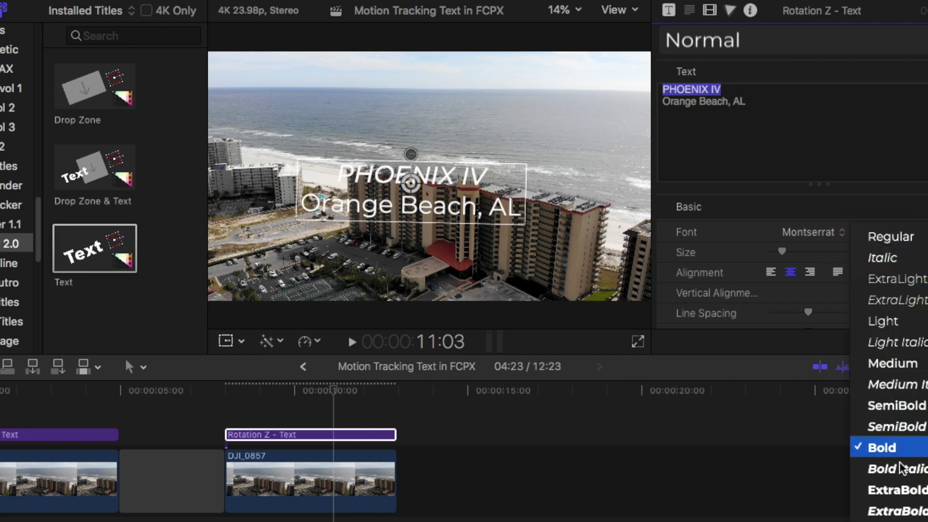
left_click(898, 489)
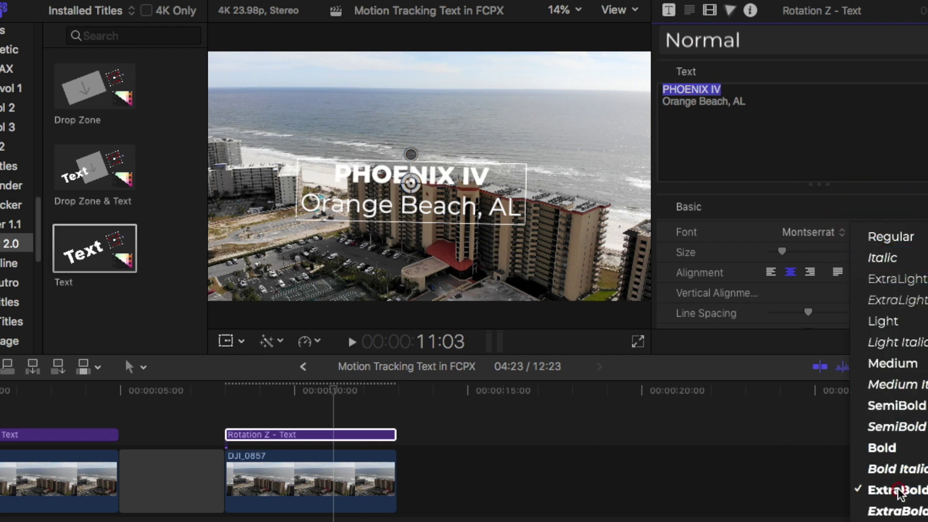
left_click_drag(747, 102, 652, 100)
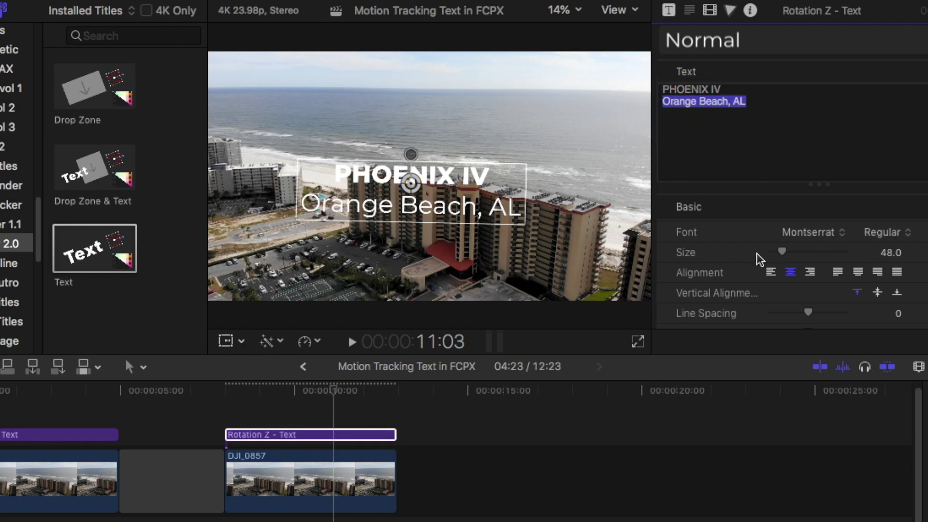
left_click(878, 232)
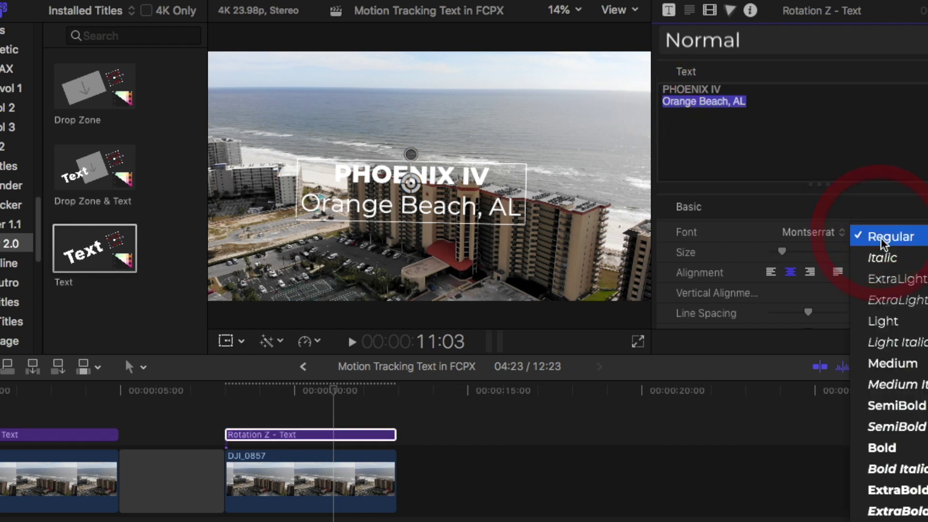
left_click(897, 446)
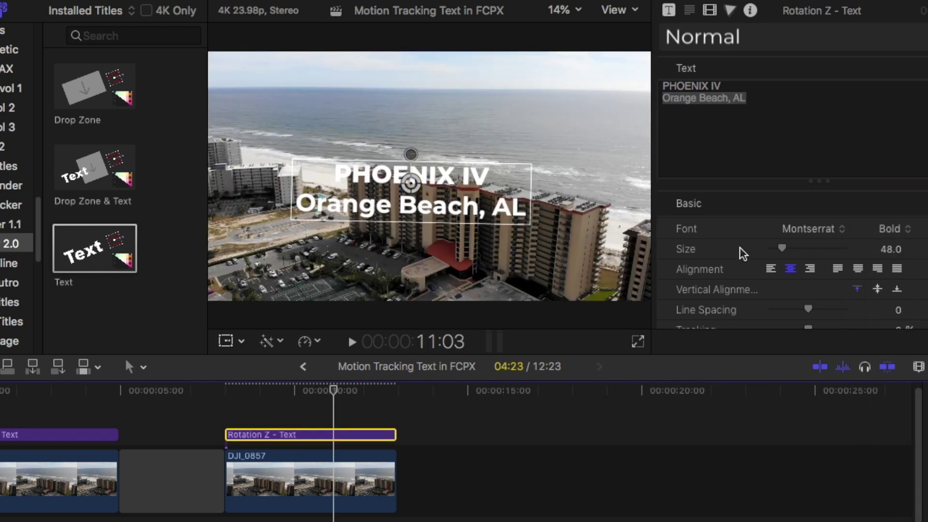
Step: Set the Orange Beach, AL line's tracking to 11.01% and its size to 34.9
scroll(739, 247, "down", 3)
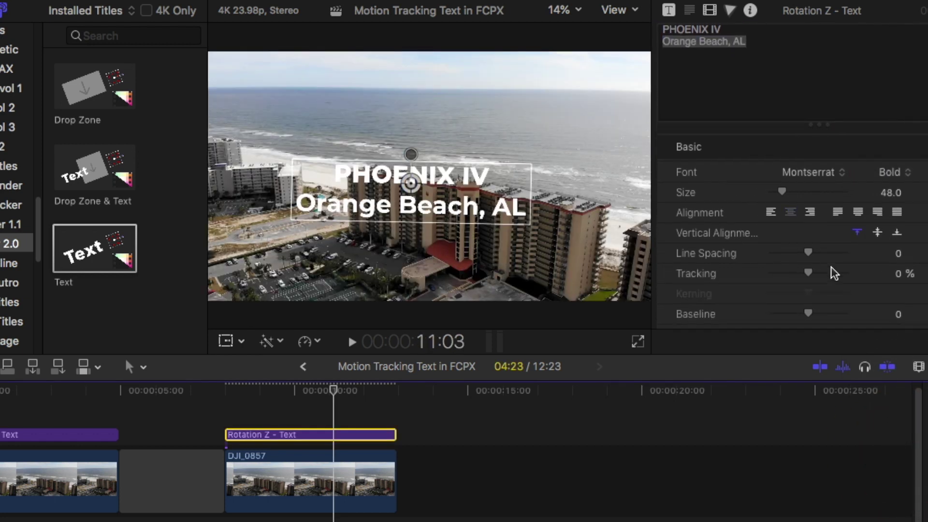
left_click_drag(807, 272, 813, 274)
left_click_drag(892, 196, 888, 194)
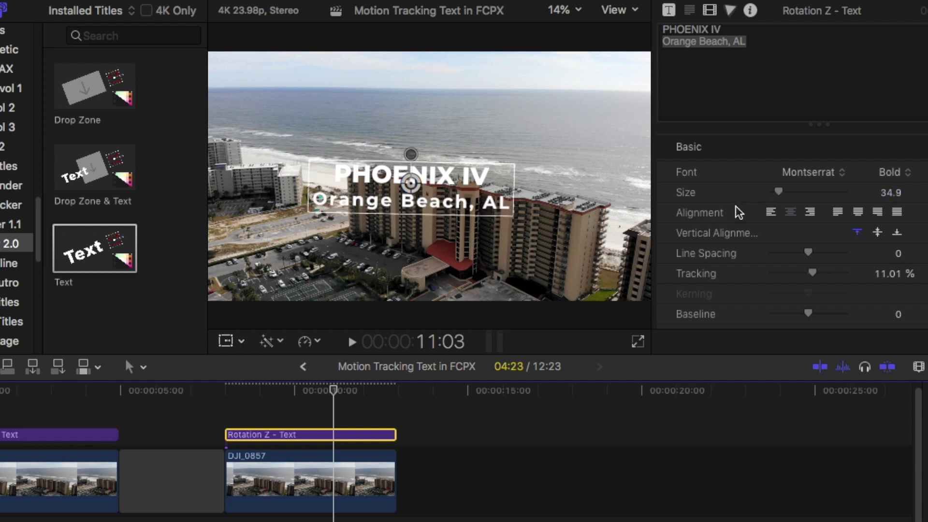
Step: Turn on All Caps for the Orange Beach, AL line and set its All Caps Size to 100%
scroll(737, 208, "down", 3)
left_click(896, 292)
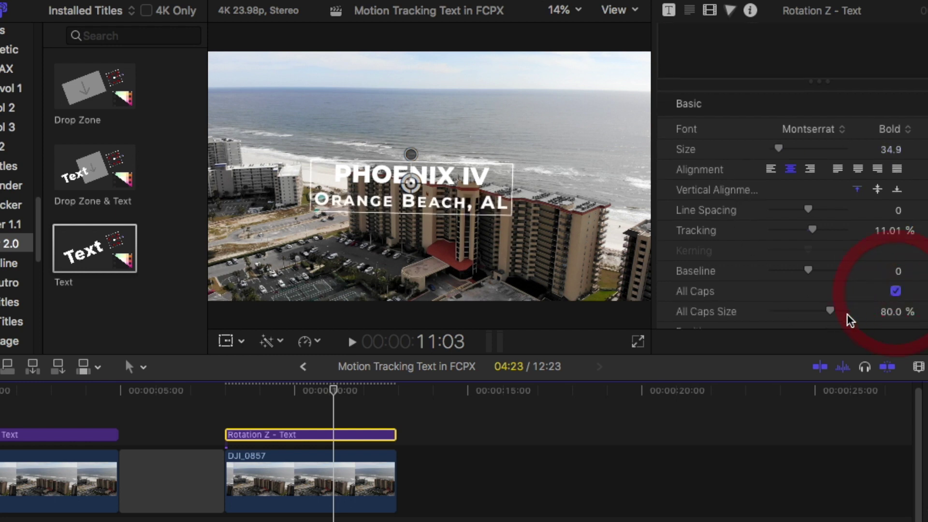
left_click_drag(862, 312, 907, 315)
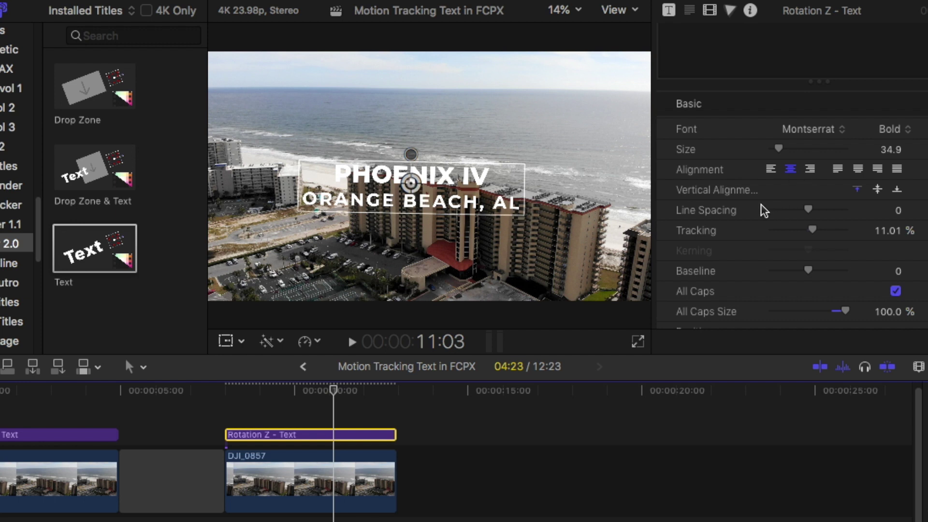
Step: Set the face color of the Orange Beach, AL line to the black Licorice swatch
scroll(750, 208, "down", 10)
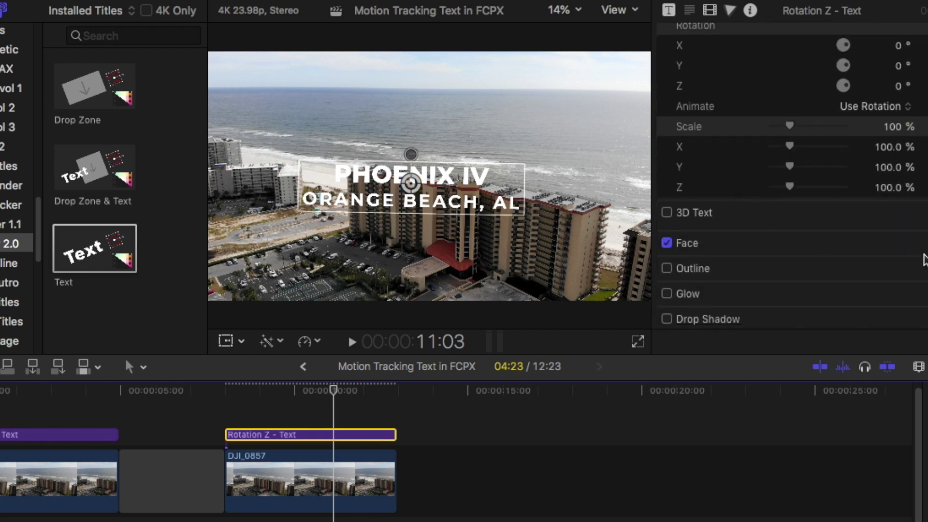
left_click(917, 243)
left_click(886, 284)
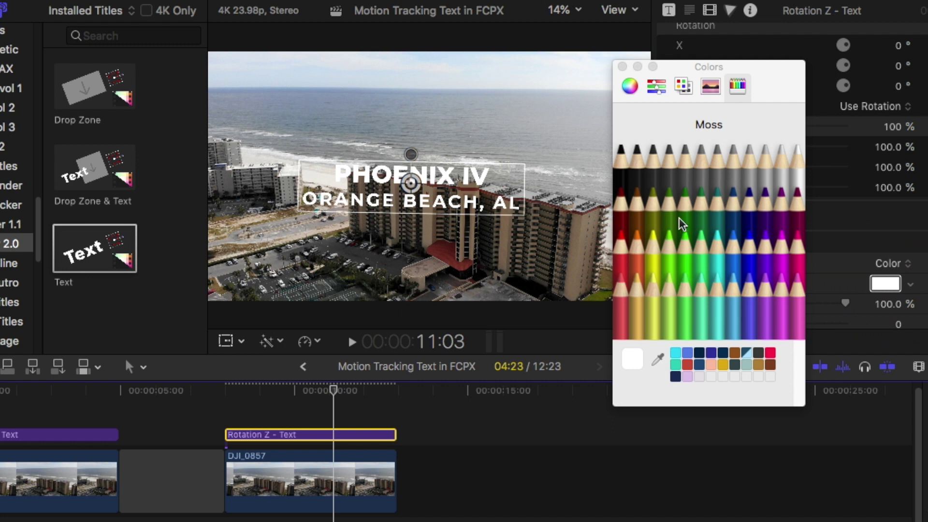
left_click(627, 172)
left_click(622, 67)
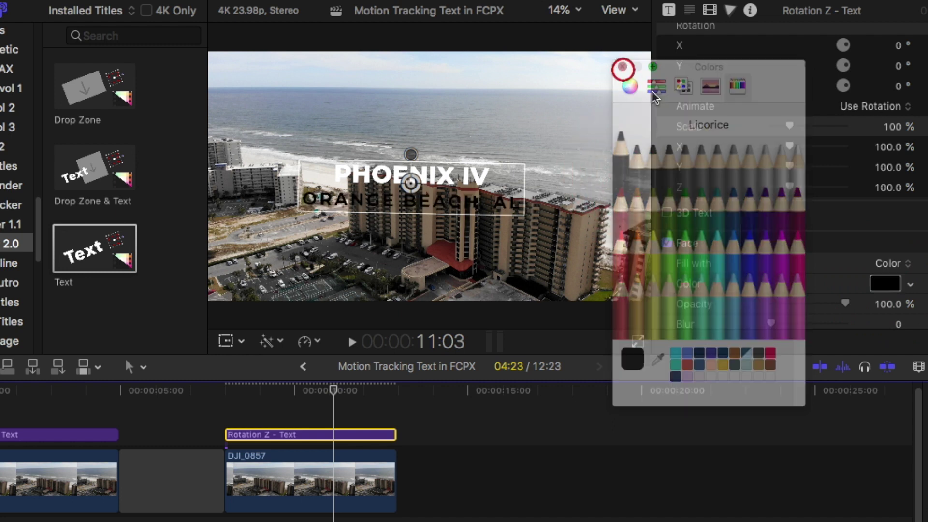
Step: Select the entire title text and set its face color to the black Licorice swatch
scroll(679, 161, "up", 3)
scroll(680, 161, "up", 5)
left_click(736, 128)
key("super+a")
scroll(760, 263, "down", 15)
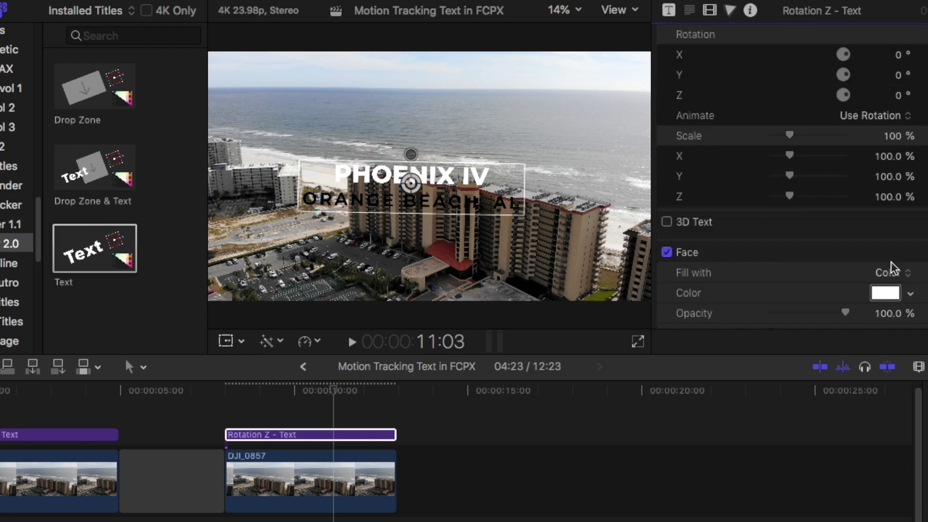
left_click(896, 293)
left_click(622, 170)
left_click(623, 66)
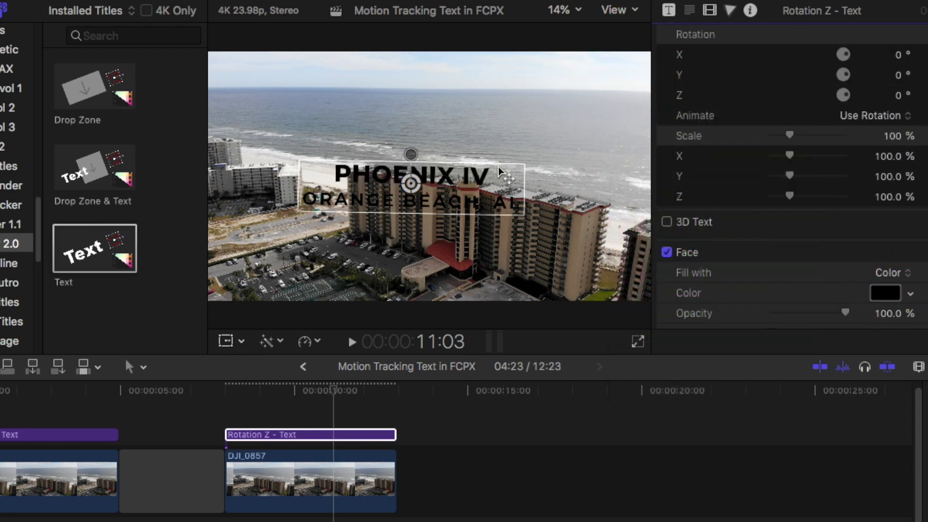
Step: Select the PHOENIX IV line of the title text and set its line spacing to -11.0
scroll(697, 92, "up", 10)
left_click(693, 102)
key("super+a")
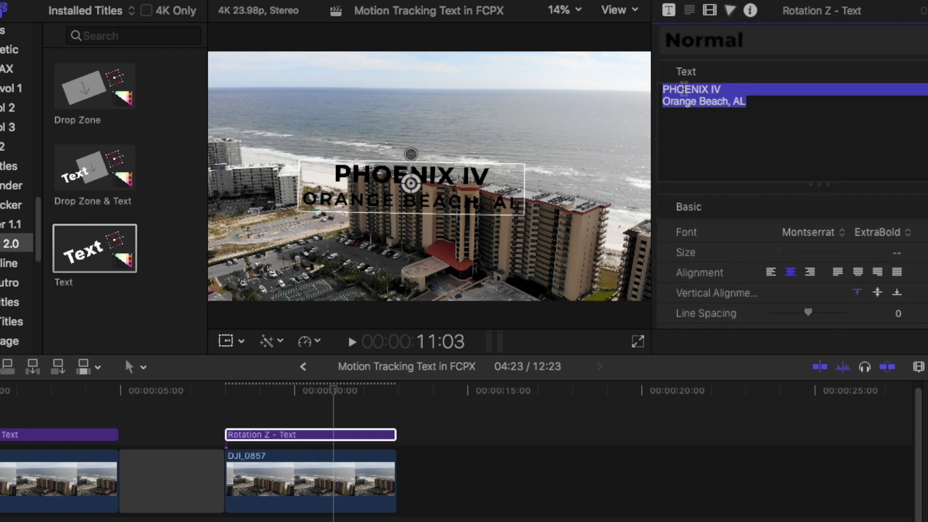
left_click(698, 89)
left_click_drag(698, 89, 651, 89)
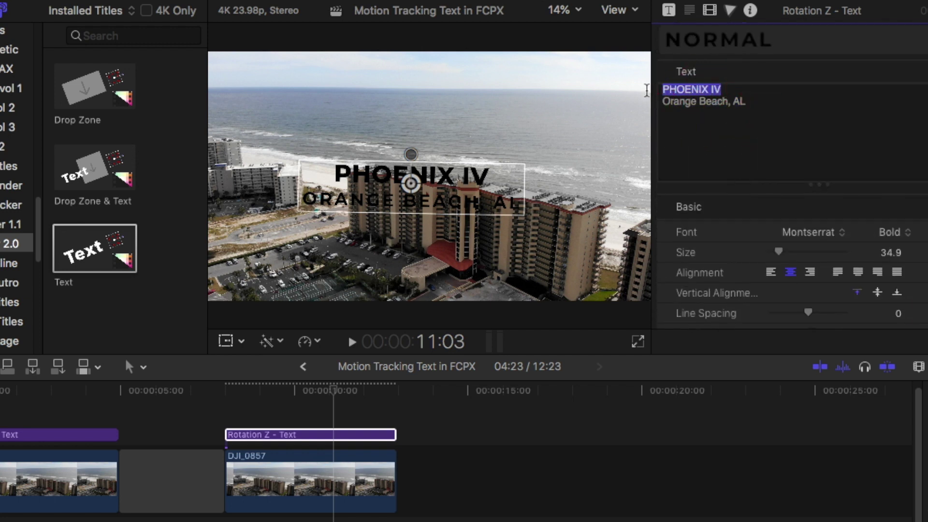
scroll(773, 271, "down", 2)
left_click_drag(809, 286, 804, 286)
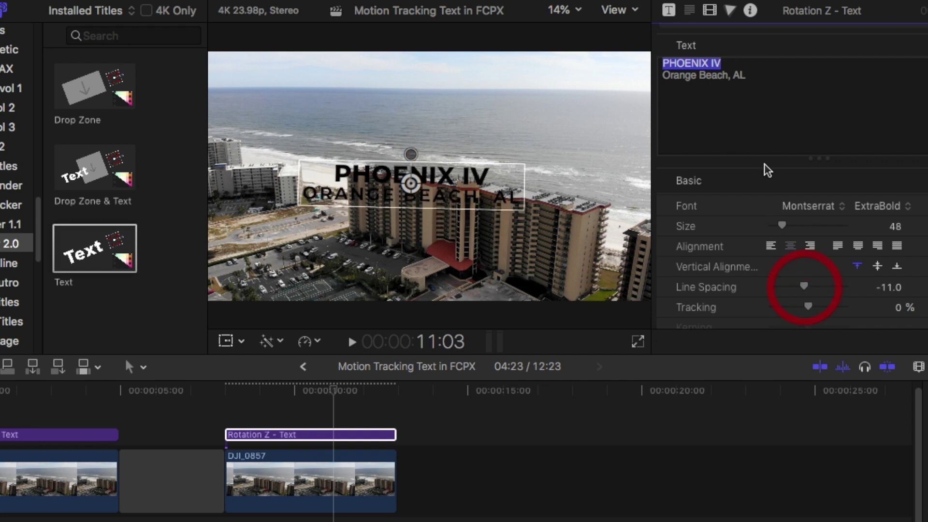
Step: Place the title above the building's roof at position X 0.09 px and Y 0.05 px, and scale it to 67.9
left_click(669, 10)
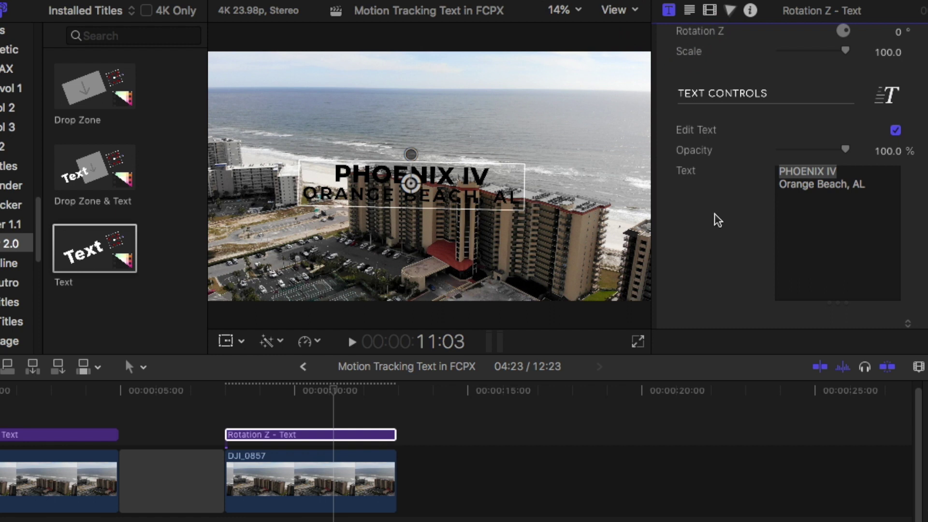
scroll(715, 213, "up", 5)
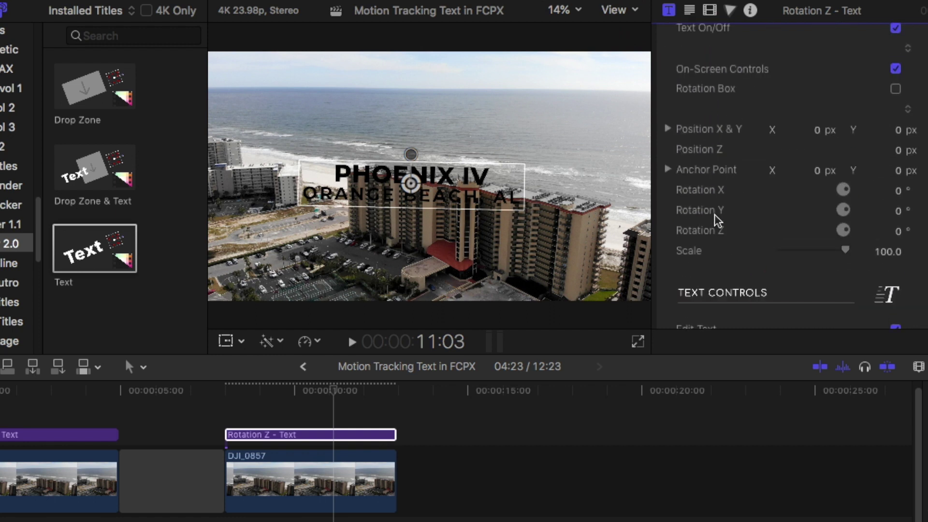
scroll(715, 214, "up", 8)
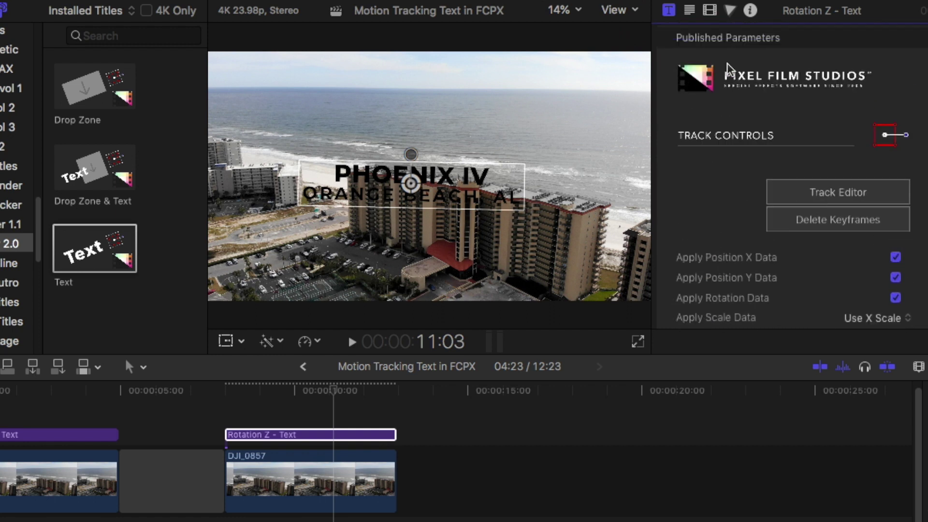
scroll(703, 170, "down", 6)
scroll(703, 169, "down", 5)
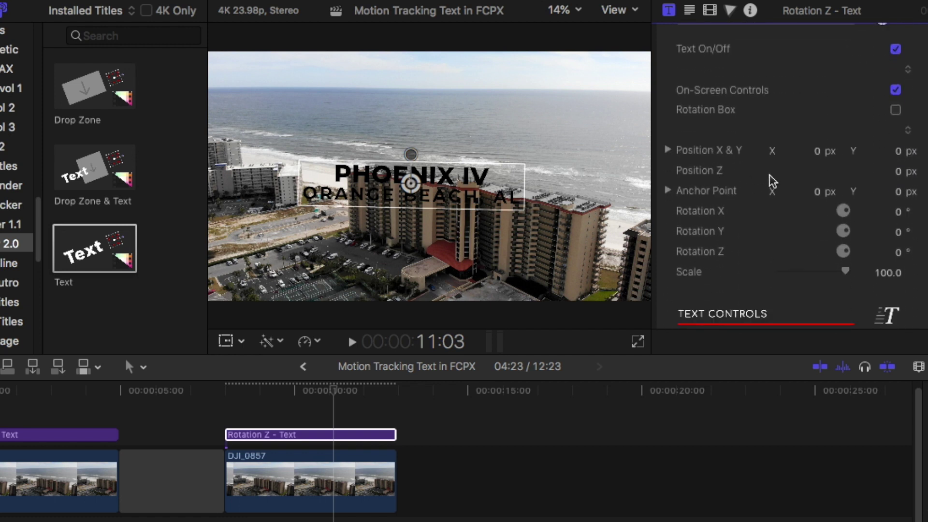
mouse_move(817, 151)
left_mouse_down()
mouse_move(826, 151)
mouse_move(817, 151)
left_mouse_up()
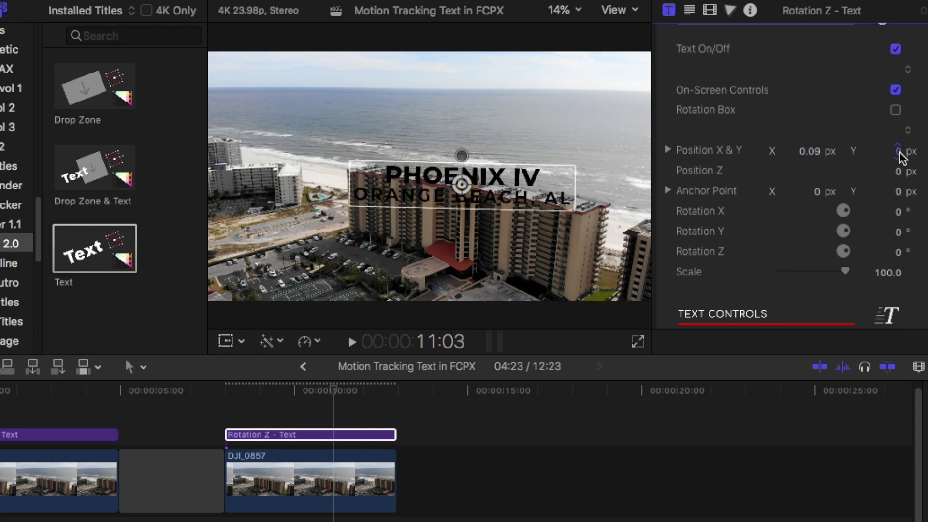
left_click_drag(900, 155, 904, 155)
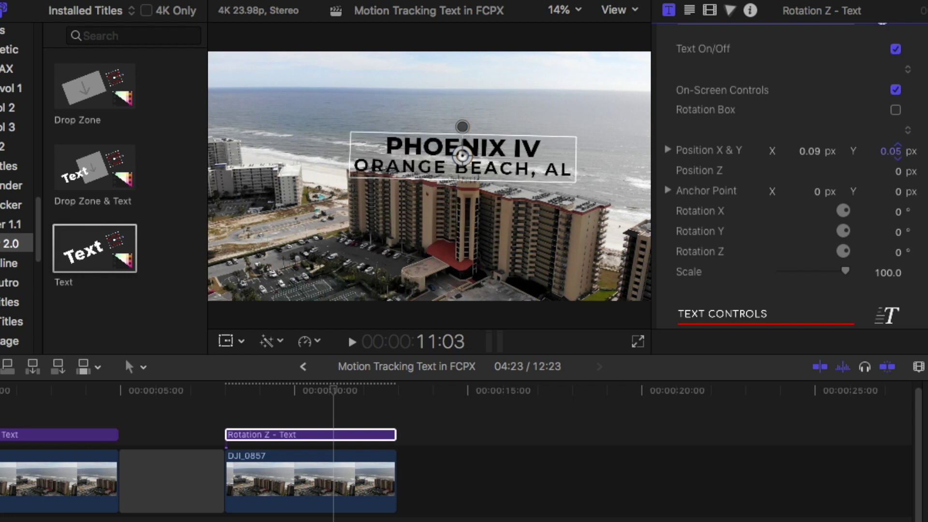
left_click_drag(899, 154, 898, 155)
left_click_drag(888, 274, 884, 273)
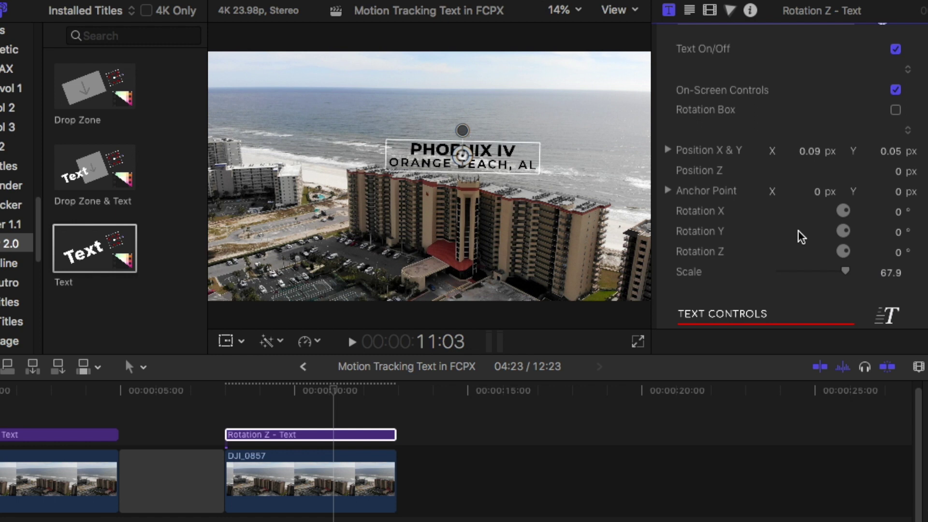
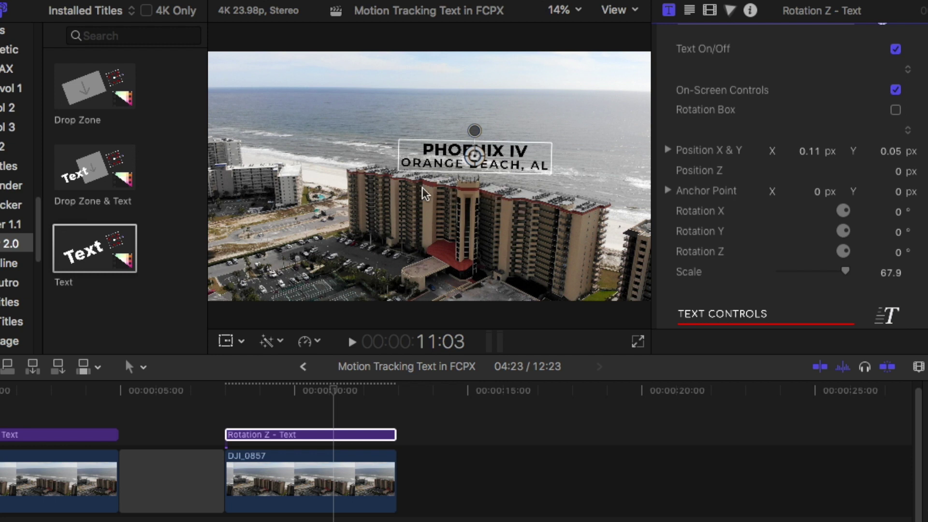
Step: Try a Rotation X of -2° on the title and reset it to 0°
left_click(901, 212)
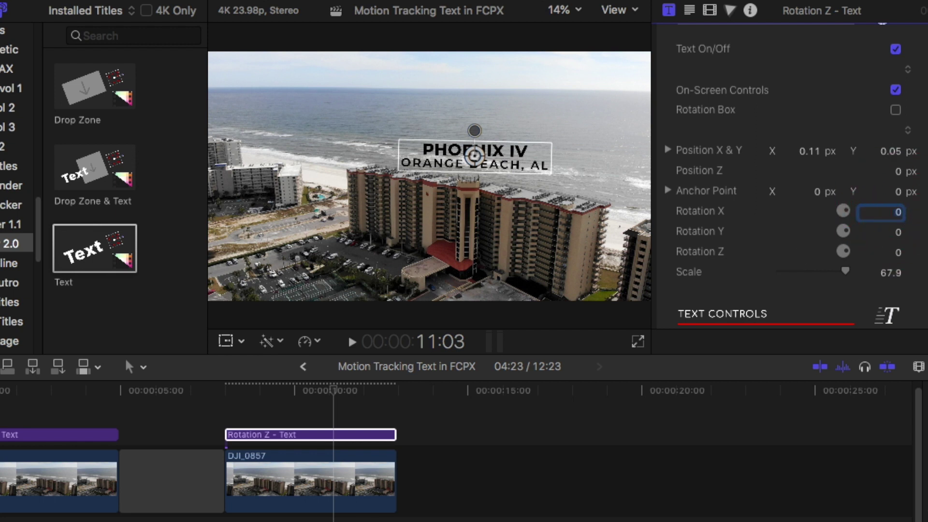
type("-2")
key("Return")
mouse_move(881, 212)
left_mouse_down()
mouse_move(861, 212)
mouse_move(887, 212)
left_mouse_up()
type("0")
Step: Turn the title in perspective with the building by setting its Rotation Y to -30°
left_click(898, 232)
left_click_drag(897, 232, 839, 232)
left_click_drag(898, 232, 897, 232)
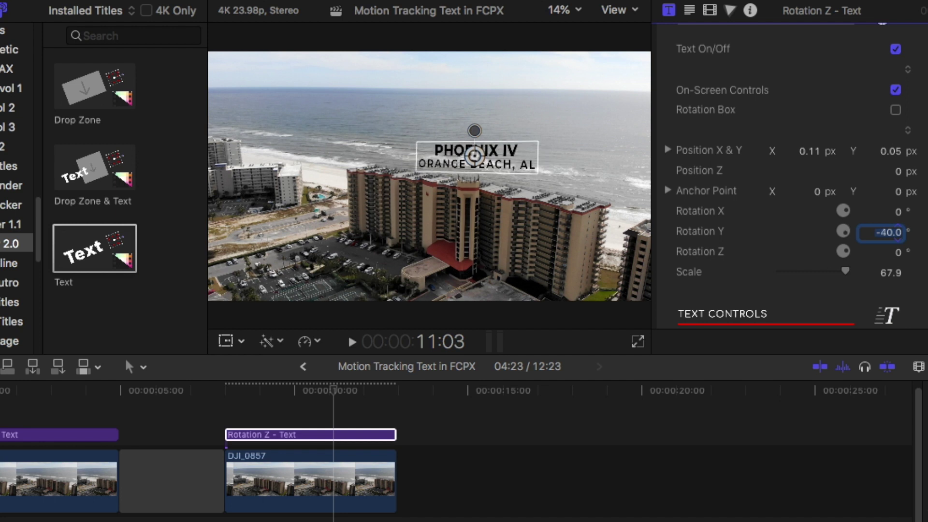
left_click(898, 232)
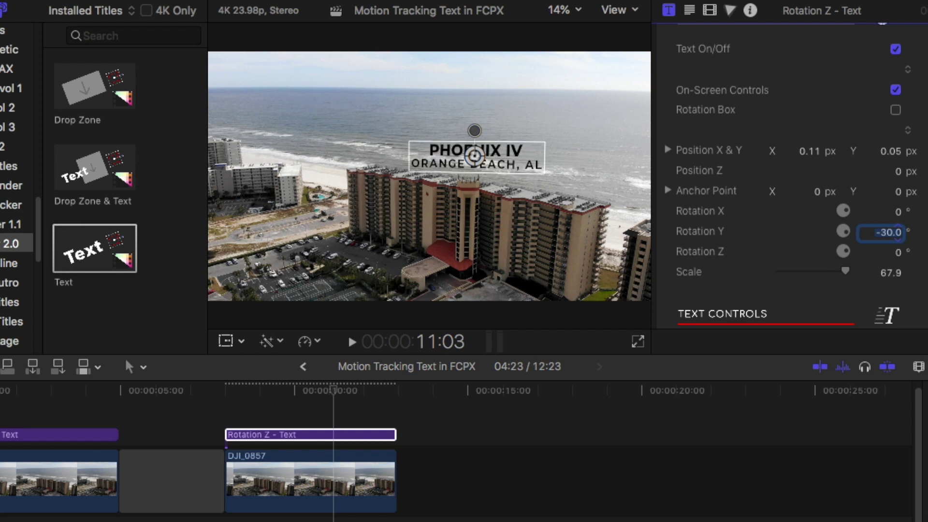
Step: Slant the title along the building's roofline by setting its Rotation Z to -9°
left_click(899, 254)
type("-4")
key("Return")
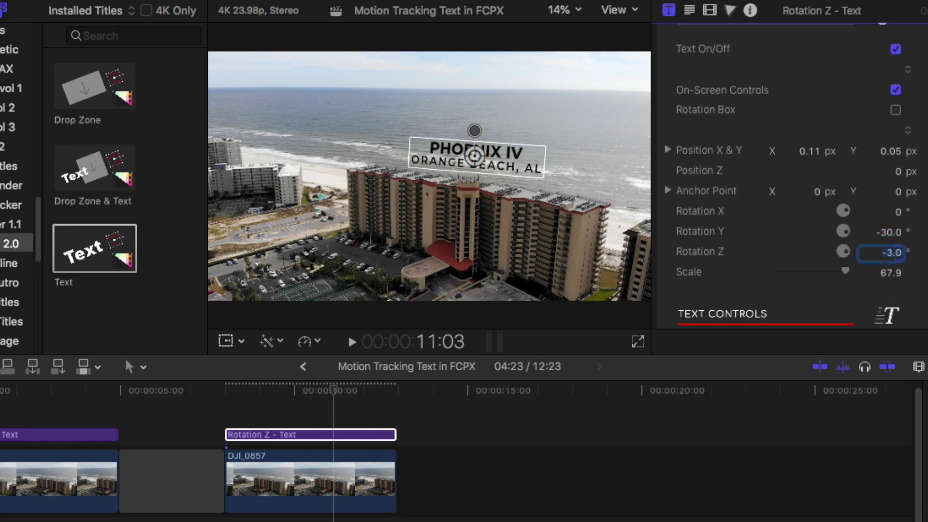
key("Down")
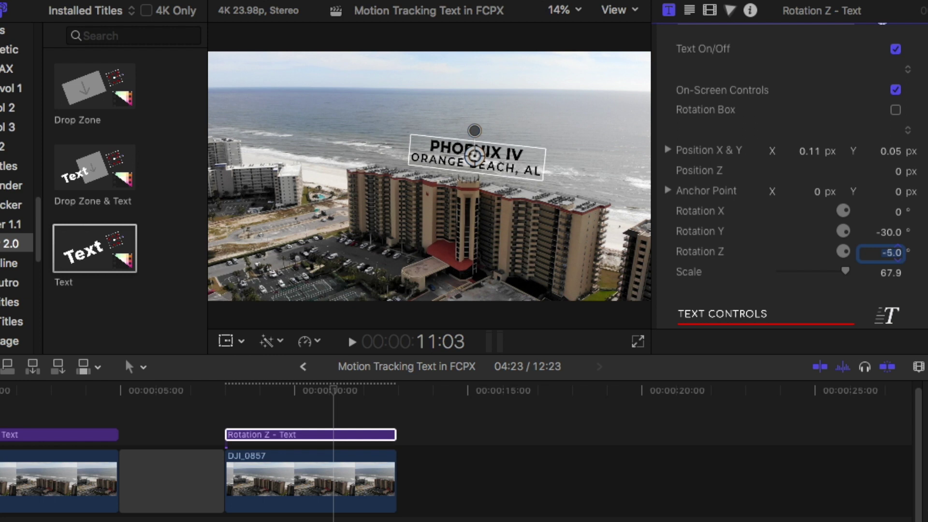
left_click_drag(572, 10, 574, 96)
left_click_drag(624, 177, 621, 179)
left_click(892, 253)
type("-8")
key("Return")
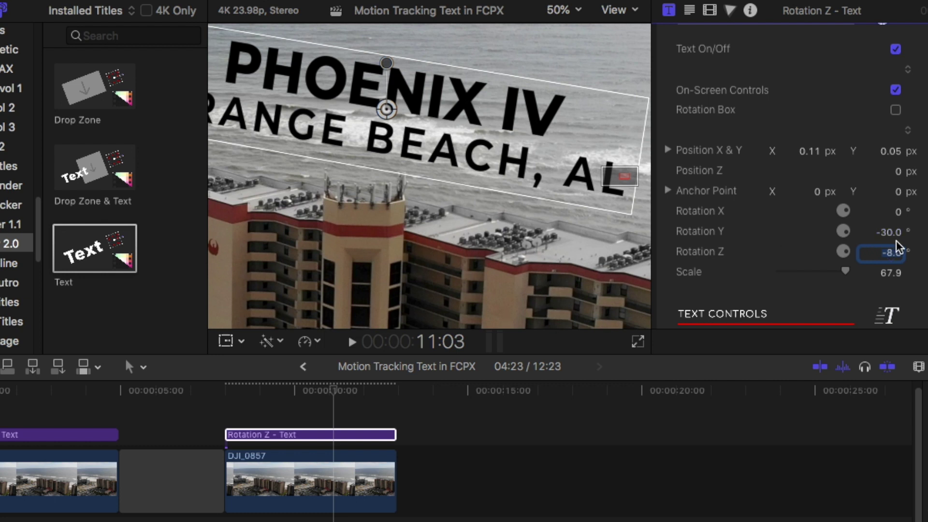
type("-9")
key("Return")
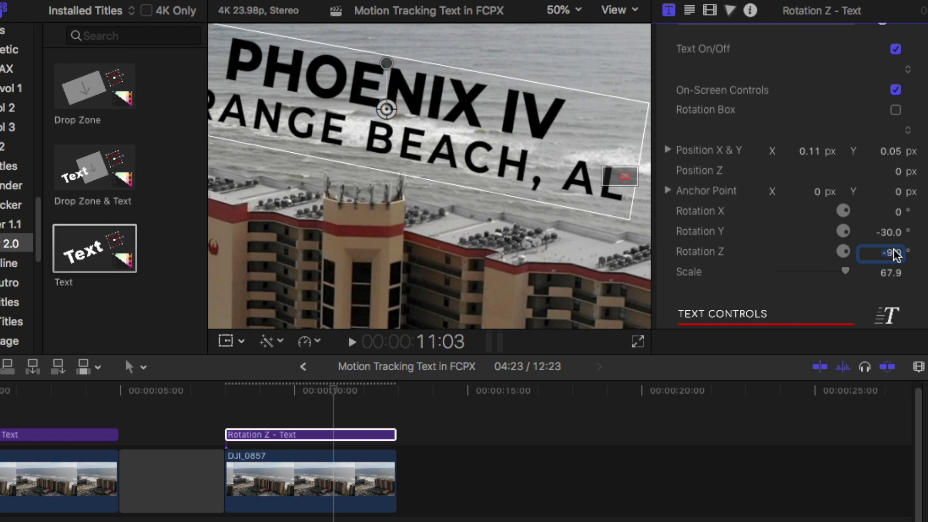
Step: Tilt the title to a Rotation X of 17°
left_click(898, 213)
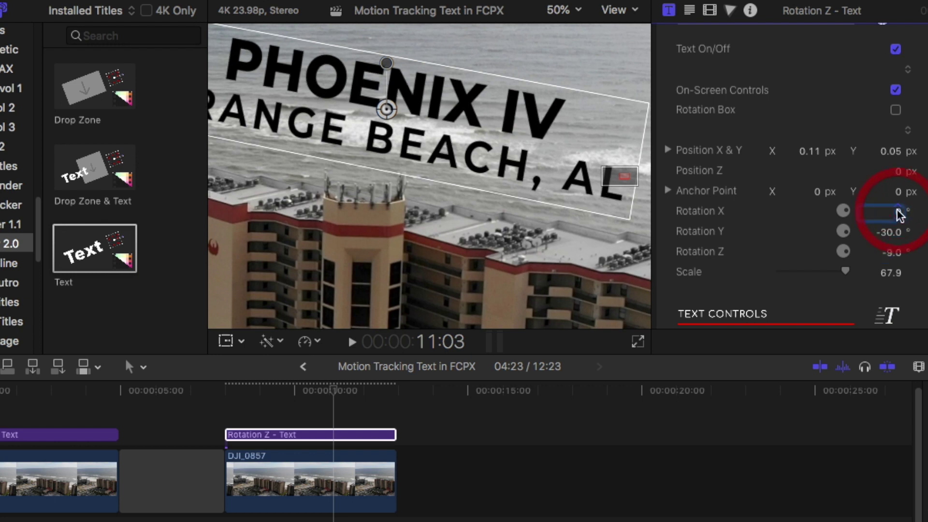
type("-3")
key("Return")
type("7")
key("Return")
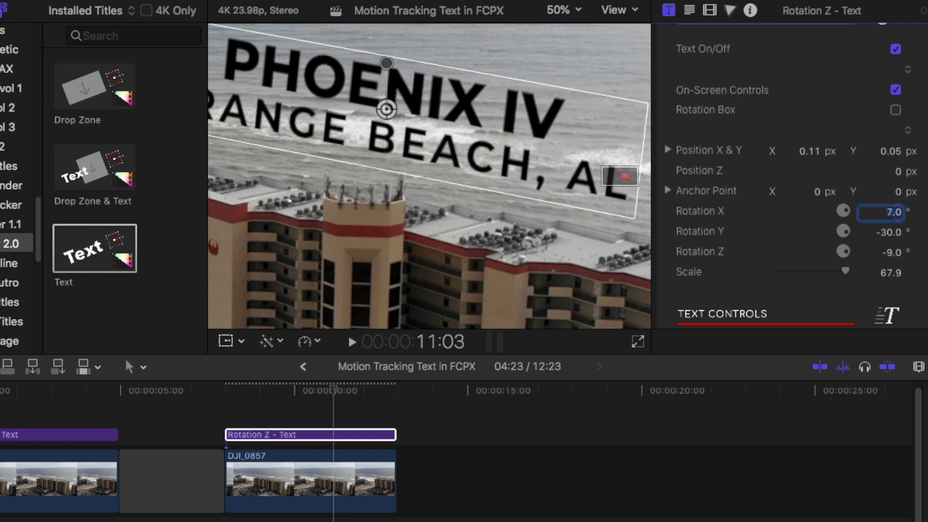
type("17")
key("Return")
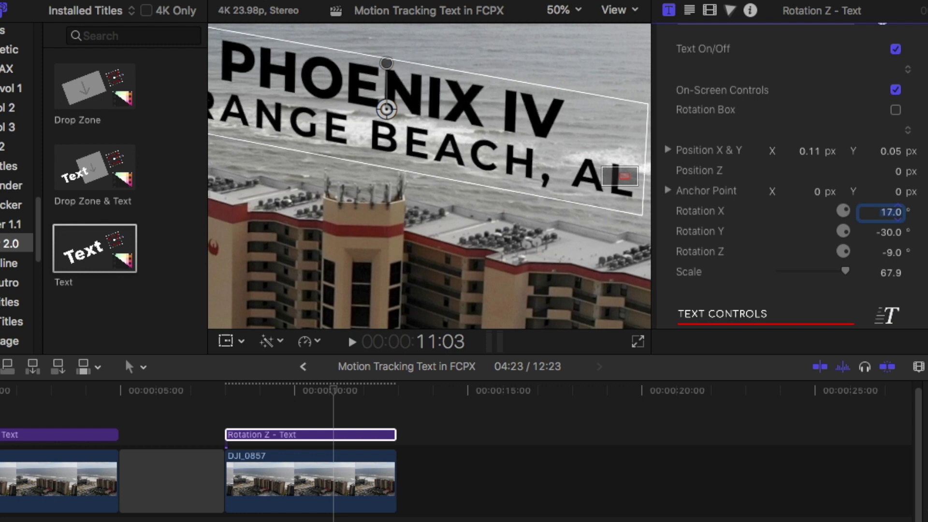
Step: Fit the whole frame in the viewer and reduce the title's slant to a Rotation Z of -6°
left_click(564, 10)
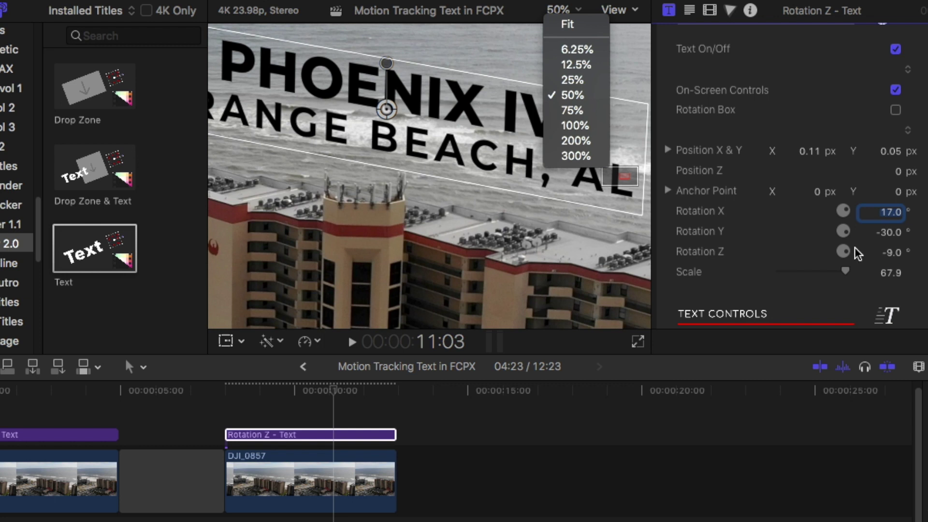
left_click(568, 24)
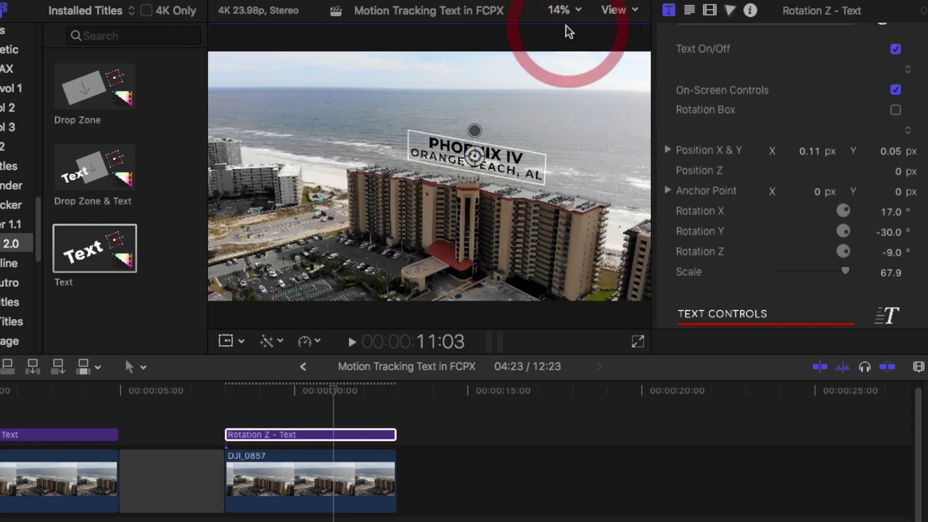
left_click(888, 234)
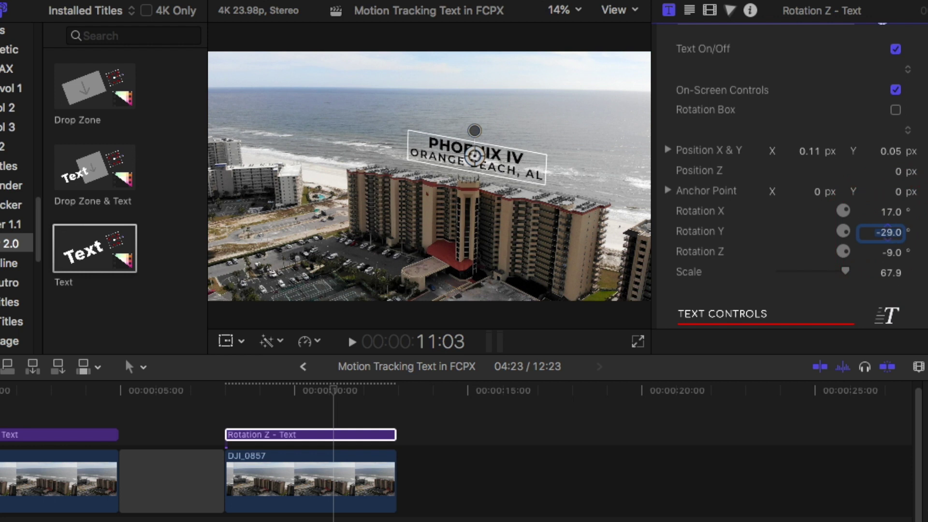
left_click(891, 253)
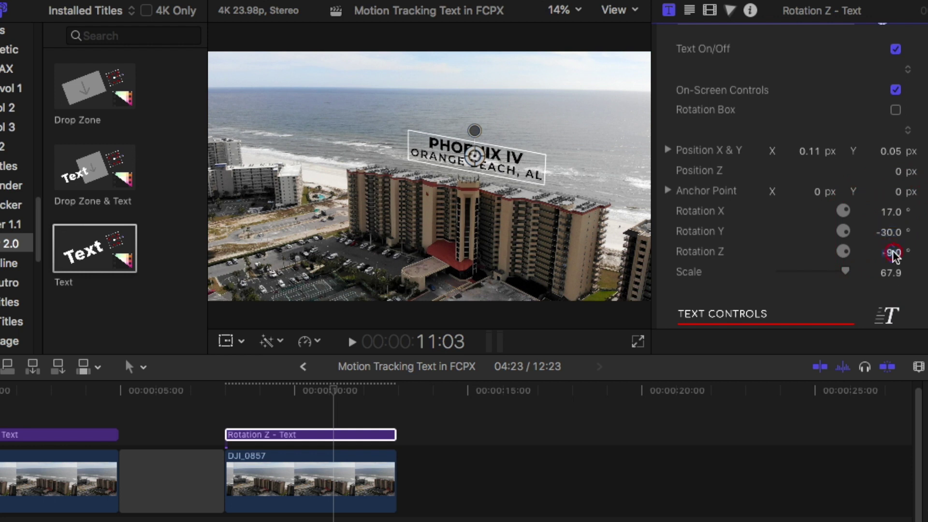
key("Up")
key("Up")
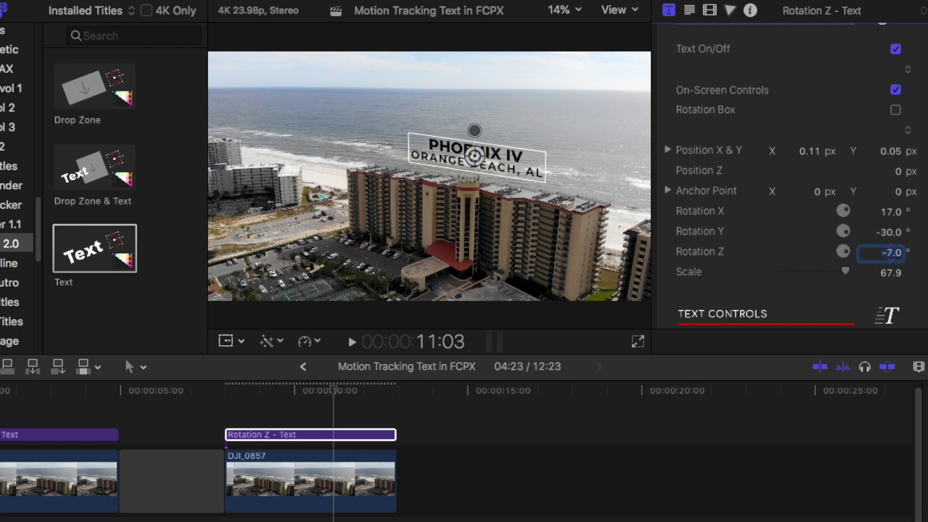
key("Up")
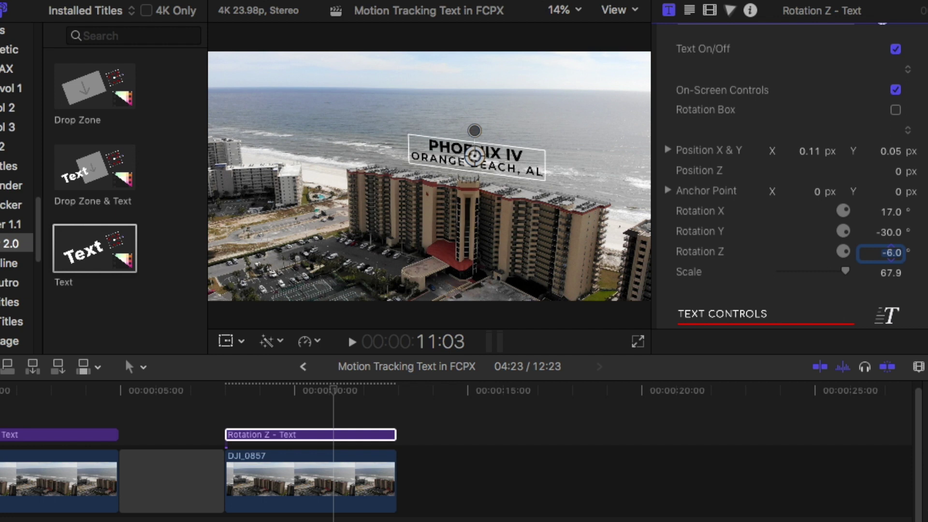
Step: Fine-tune the title's perspective by setting its Rotation Y to -32°
left_click(890, 232)
key("Down")
key("Down")
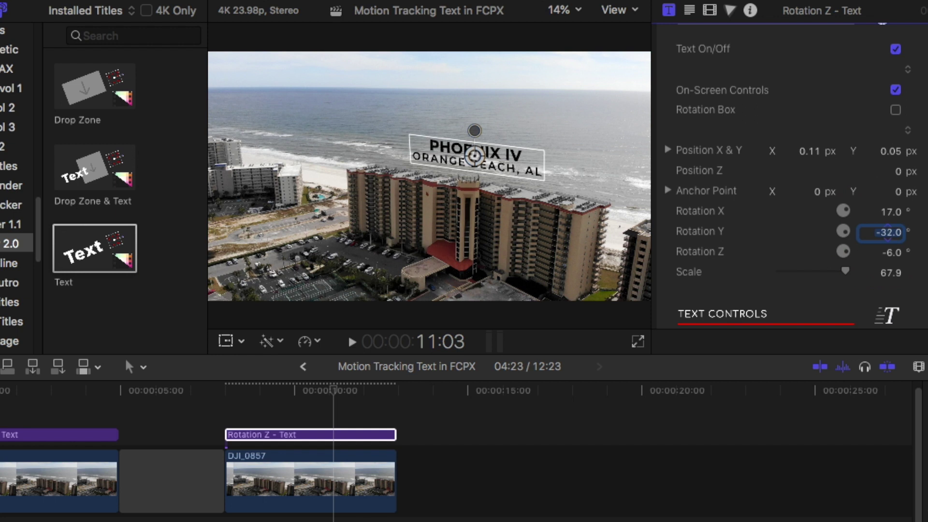
Step: Reduce the title's tilt to a Rotation X of 12°
left_click(890, 212)
key("Down")
key("Down")
key("Down")
key("Down")
key("Return")
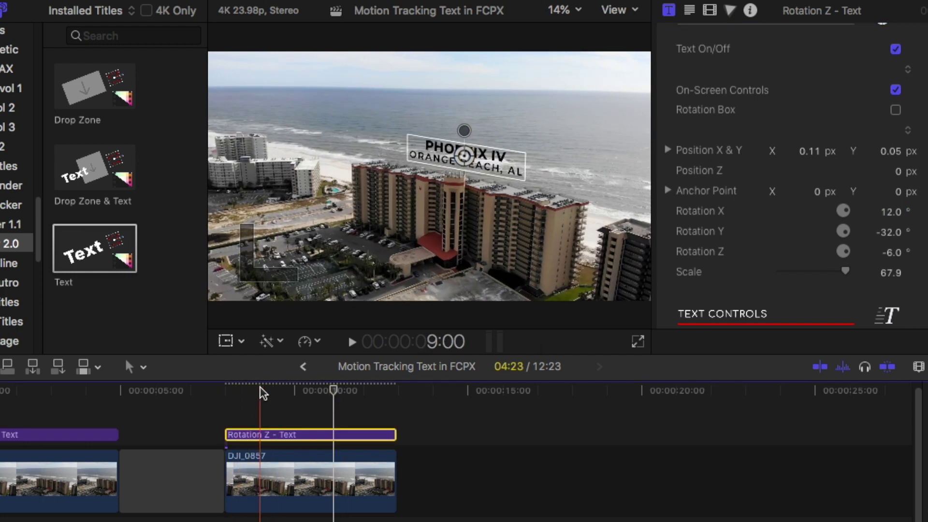
Step: Play the second DJI_0857 clip from its start to check the tracked title
left_click(257, 396)
left_click(226, 388)
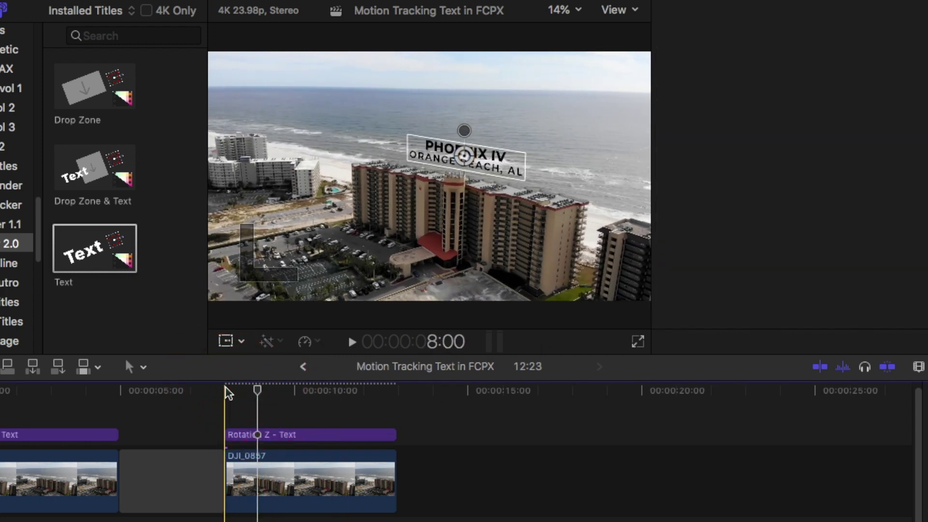
key("space")
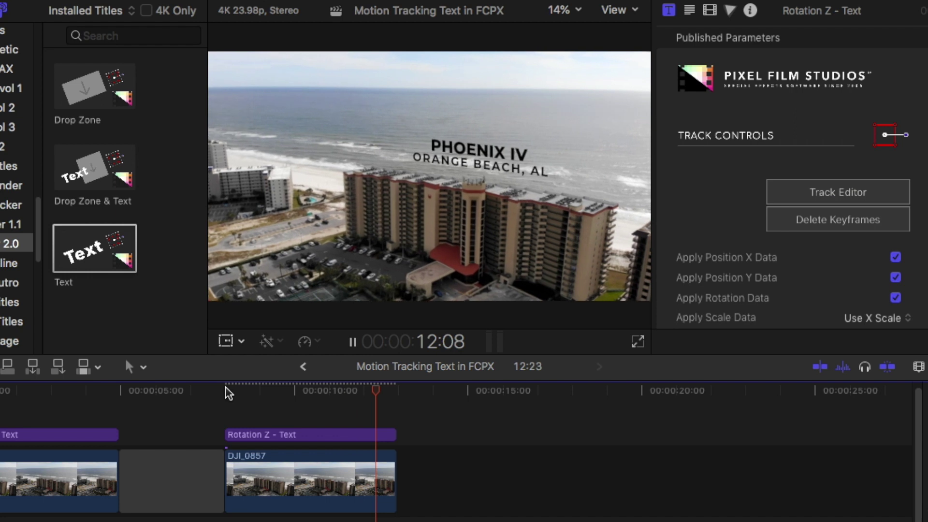
Step: Scrub from the start of the second clip to about 10:01 to inspect how the title follows the building
mouse_move(225, 387)
left_mouse_down()
mouse_move(370, 378)
mouse_move(384, 389)
mouse_move(224, 391)
left_mouse_up()
left_click(674, 206)
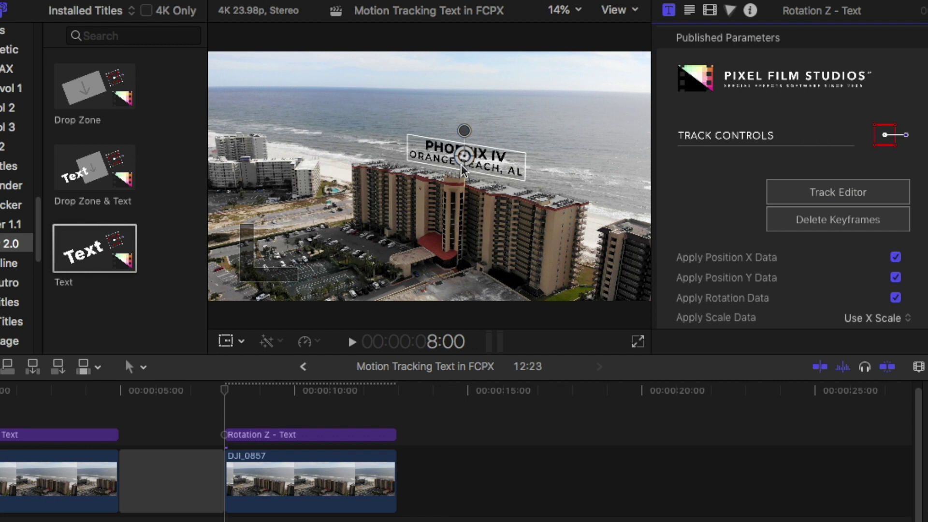
left_click(227, 391)
left_click_drag(228, 390, 297, 392)
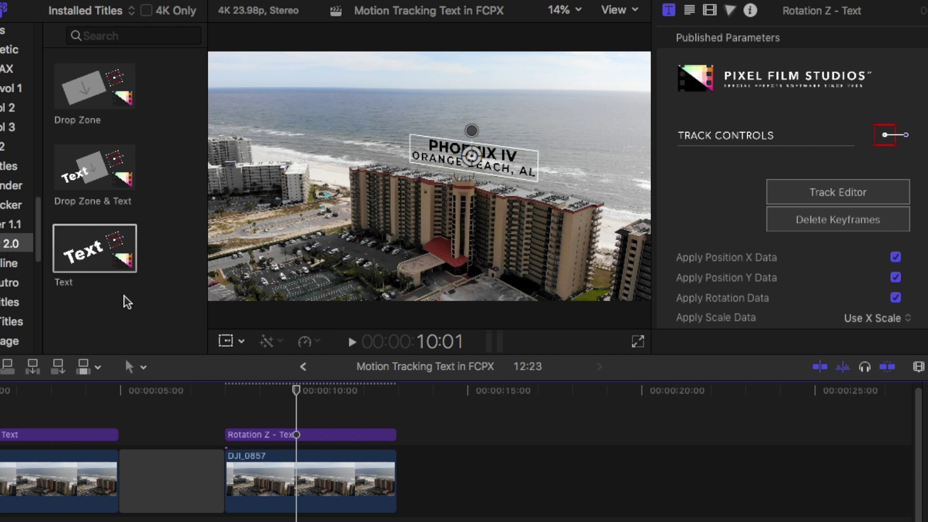
Step: Select the tracker's Text title in the browser and return the playhead to the start of the second clip
left_click(92, 262)
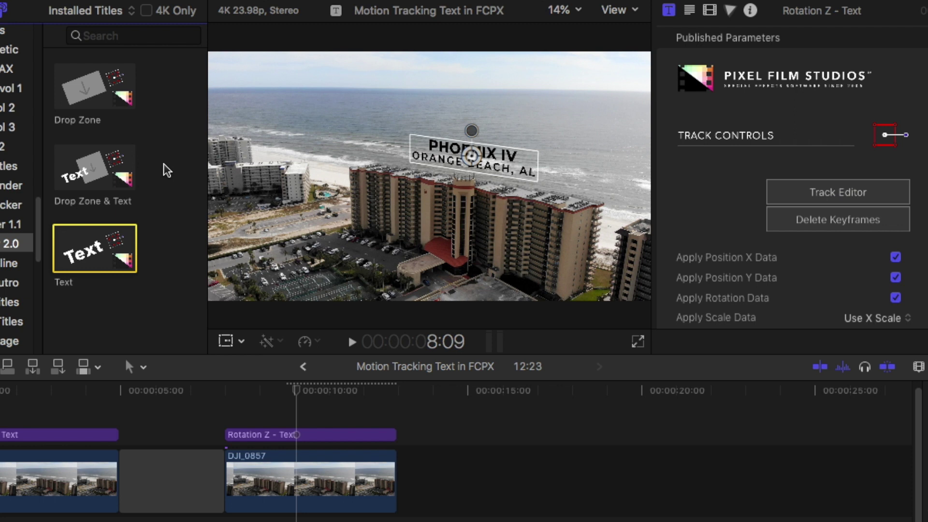
left_click(227, 390)
left_click(226, 389)
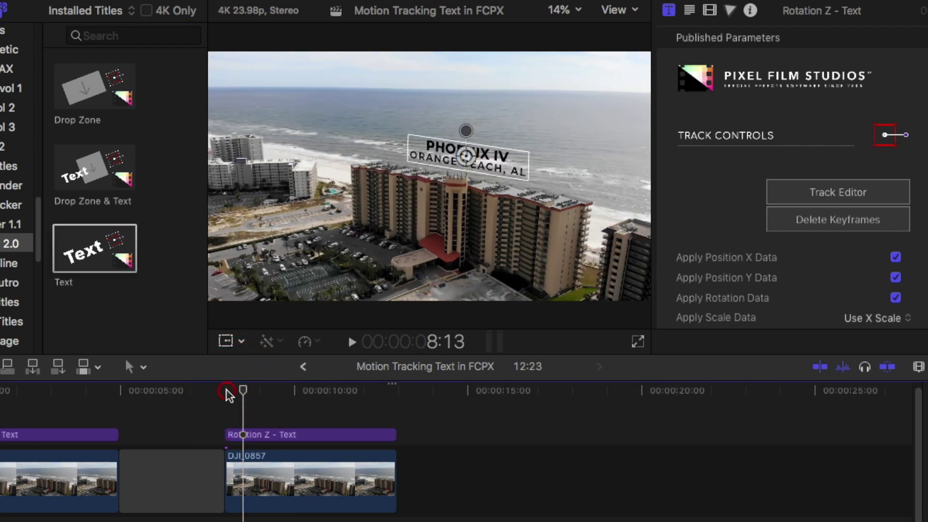